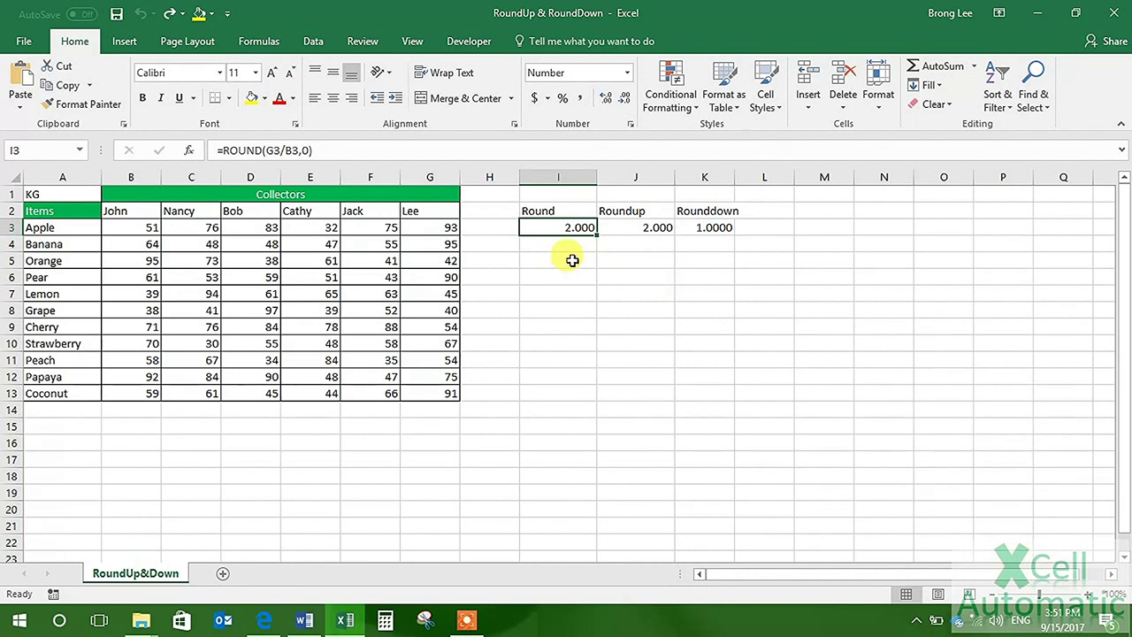
# Clear the existing results in cells I3:L4 beneath the Round, Roundup and Rounddown headings.
pyautogui.moveTo(526, 227); pyautogui.dragTo(738, 242)
pyautogui.press('Delete')
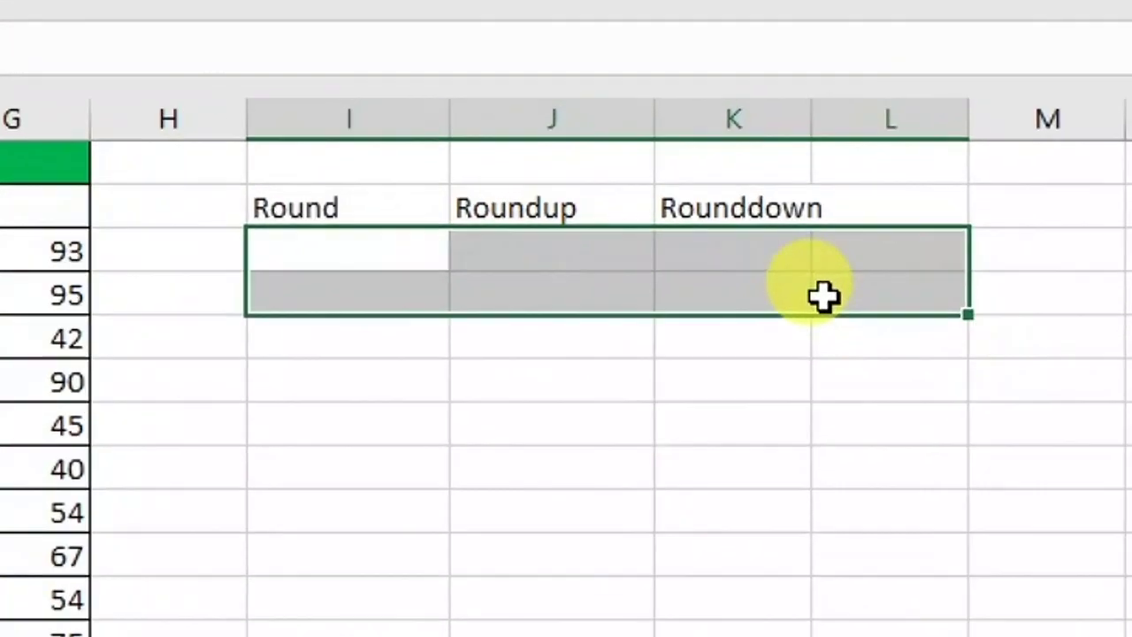
pyautogui.click(445, 309)
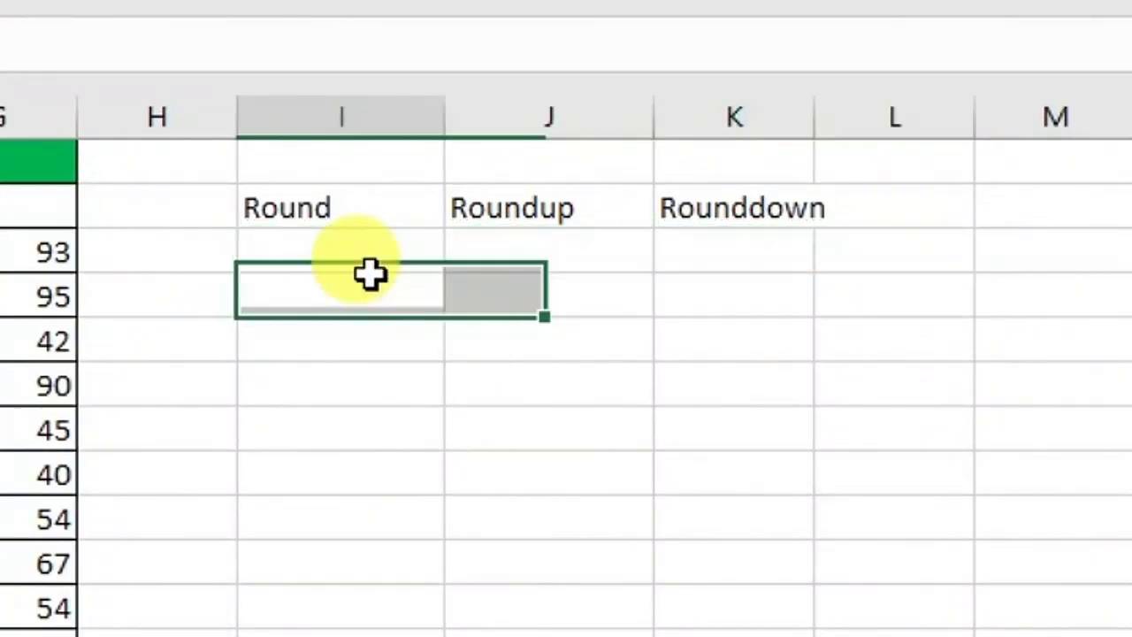
# Enter the formula =G3/F3 in cell I3 under the Round heading.
pyautogui.click(360, 254)
pyautogui.write('=')
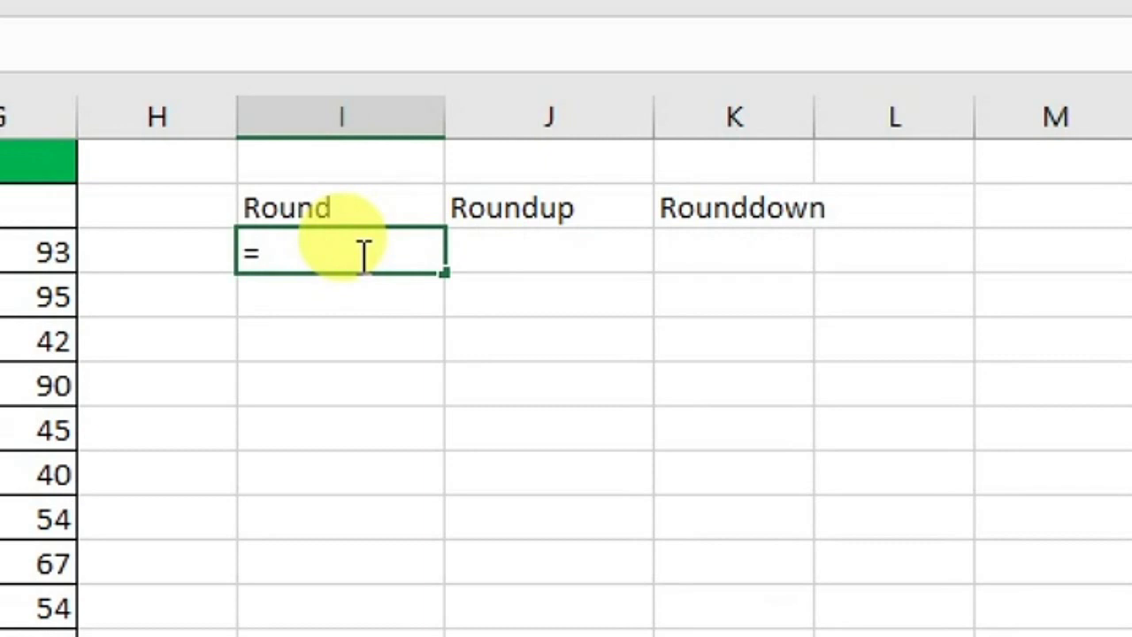
pyautogui.click(183, 239)
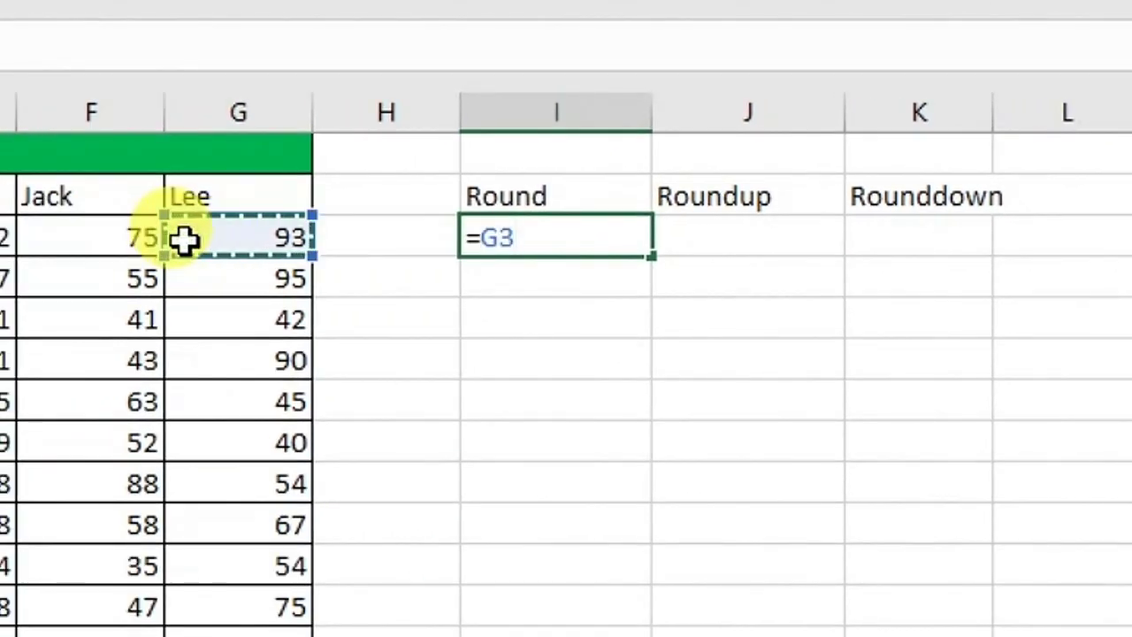
pyautogui.write('/')
pyautogui.click(113, 228)
pyautogui.press('Return')
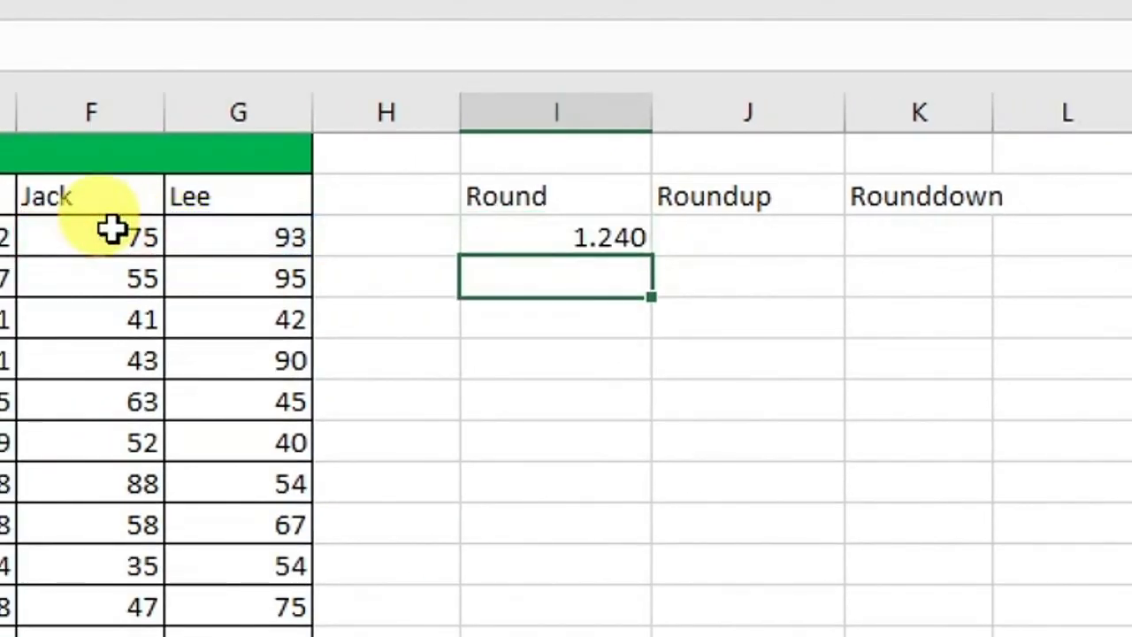
# Wrap the division in cell I3 in the ROUND function with 0 digits, giving =ROUND(G3/F3,0).
pyautogui.click(710, 243)
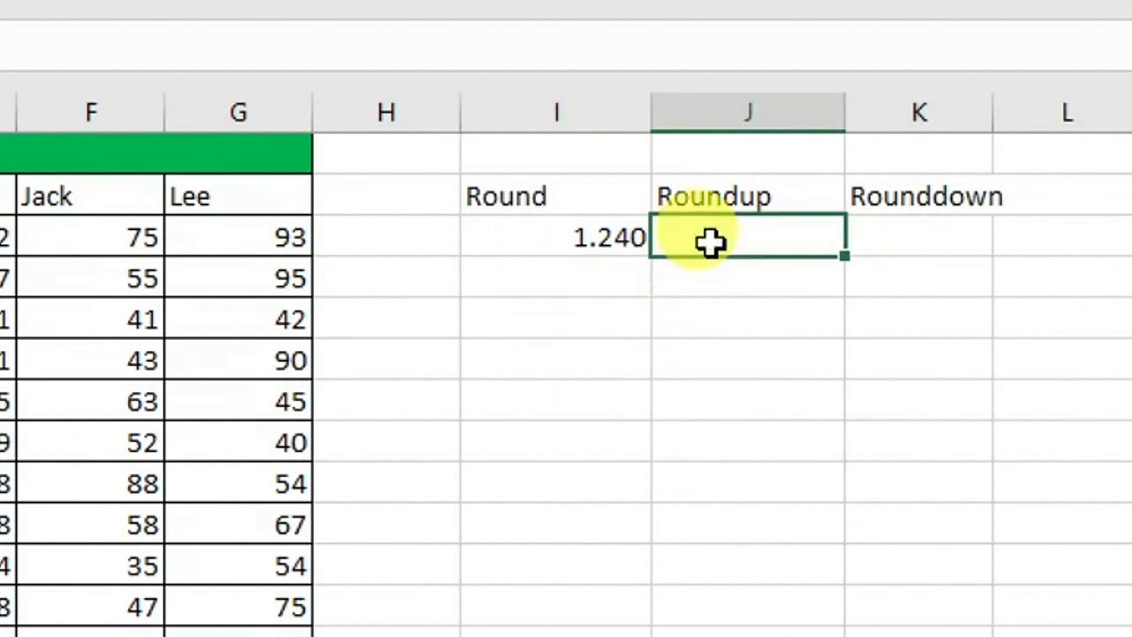
pyautogui.click(559, 235)
pyautogui.click(568, 273)
pyautogui.click(561, 239)
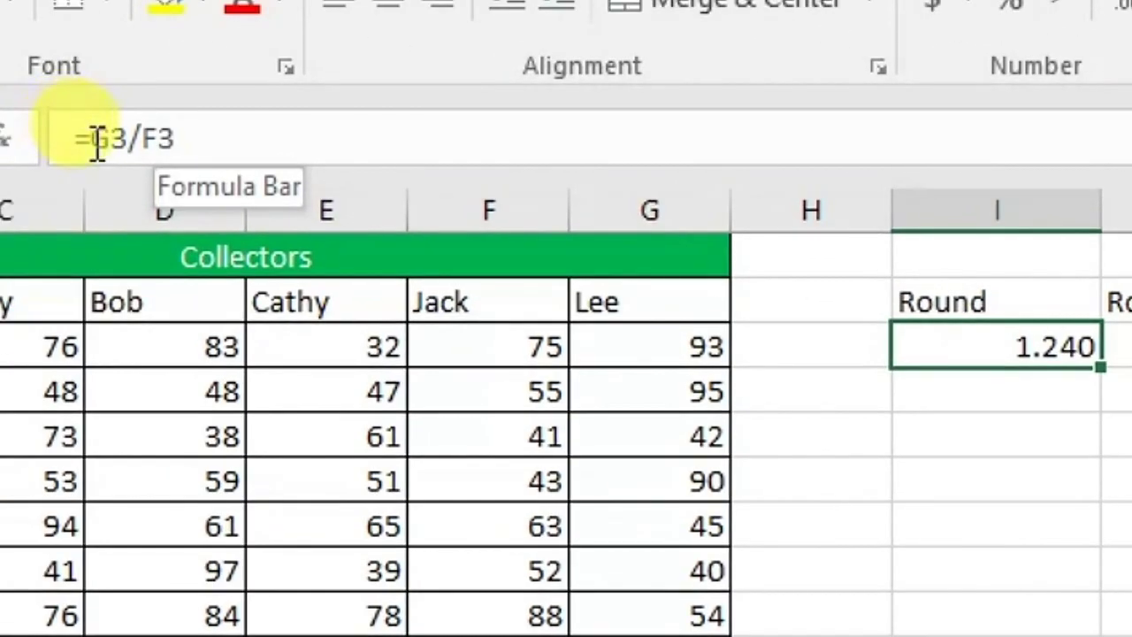
pyautogui.click(91, 139)
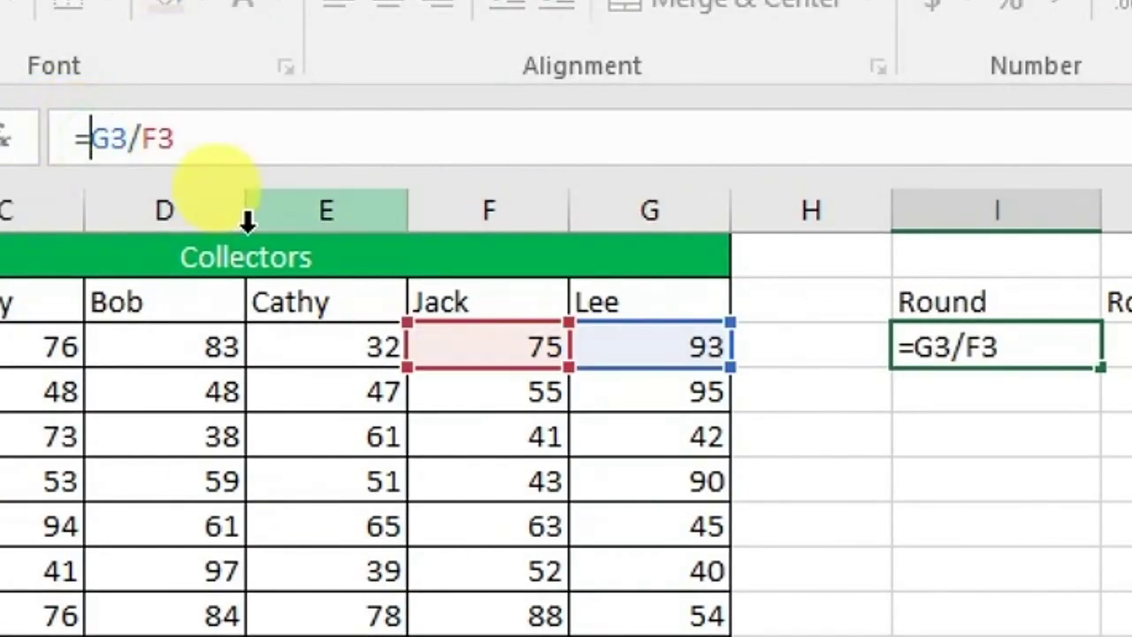
pyautogui.write('round')
pyautogui.doubleClick(240, 217)
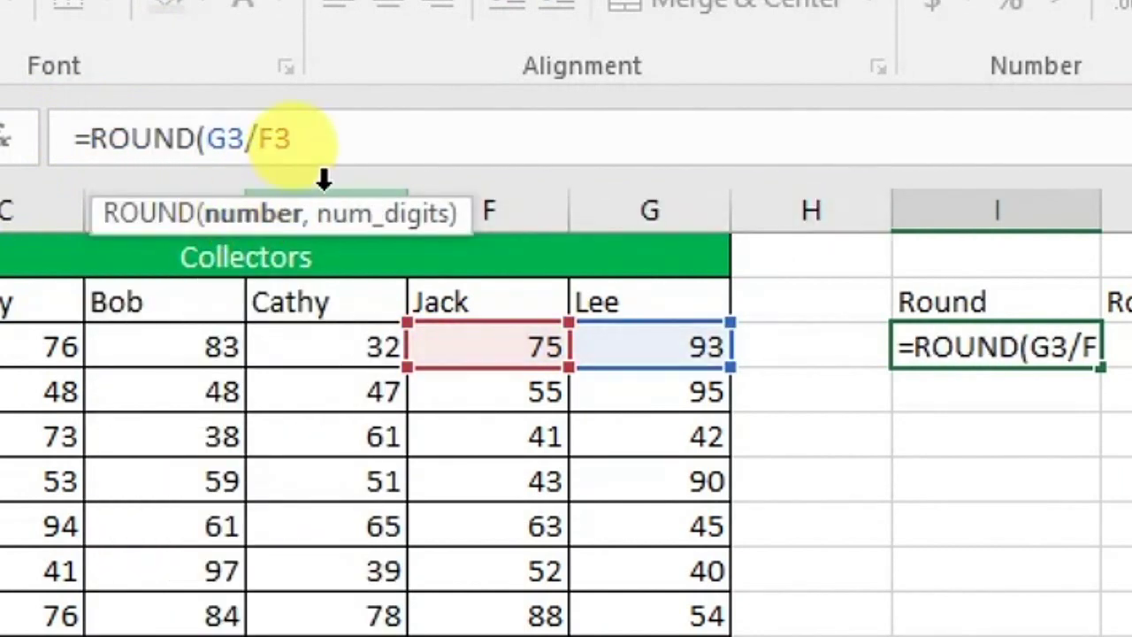
pyautogui.click(308, 138)
pyautogui.write(',')
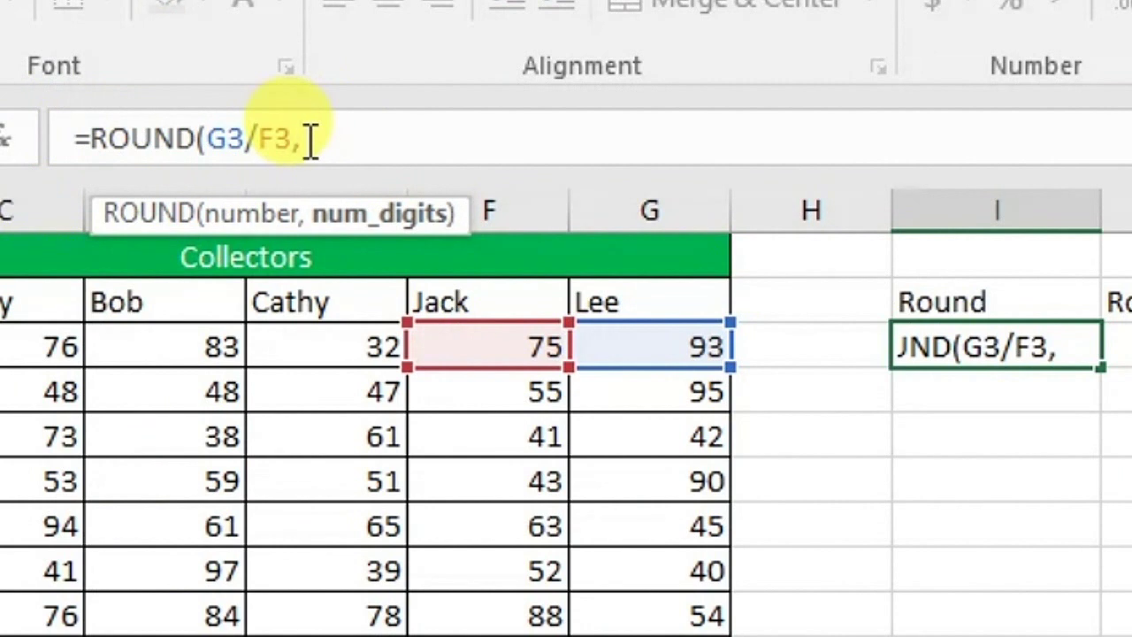
pyautogui.write('0)')
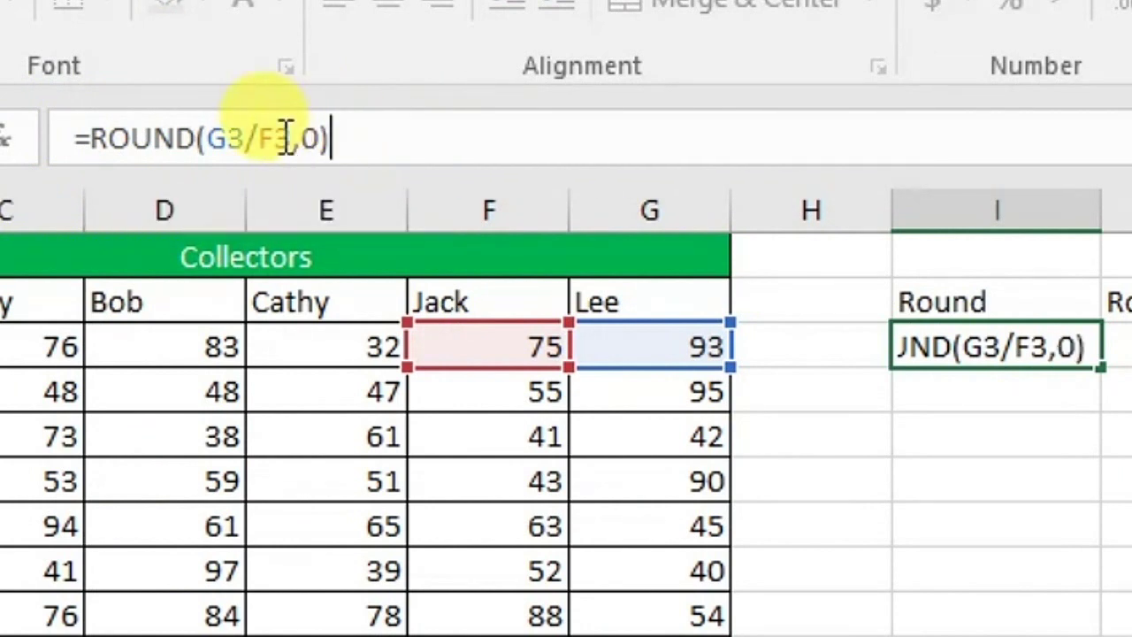
# Review the number and num_digits arguments of the ROUND formula in I3 and commit the formula.
pyautogui.click(286, 138)
pyautogui.click(265, 216)
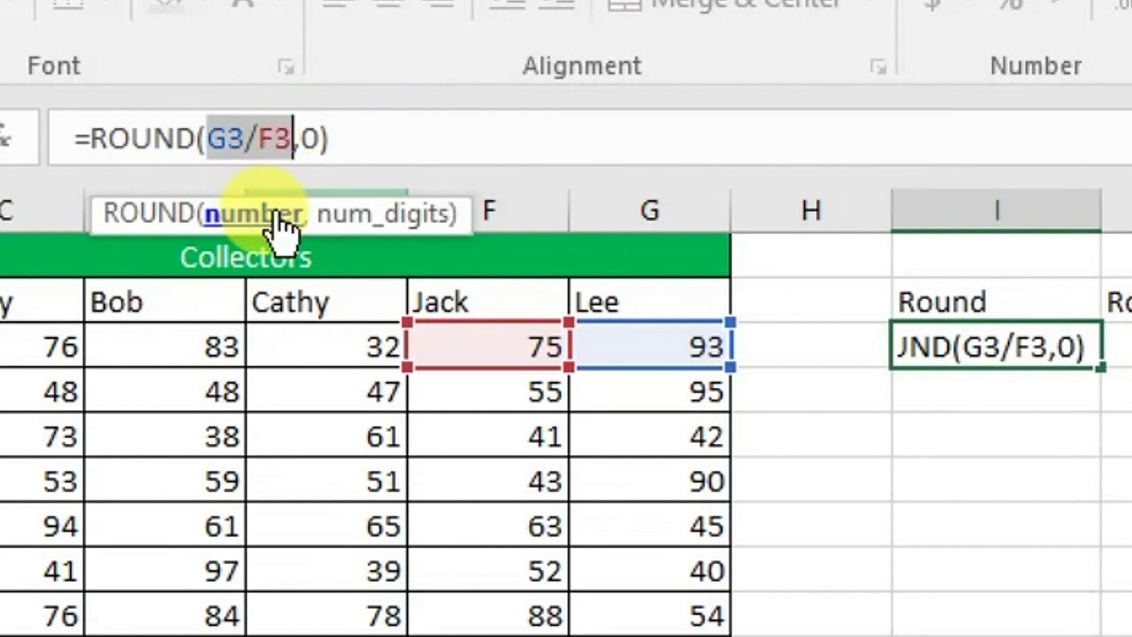
pyautogui.click(378, 215)
pyautogui.click(330, 138)
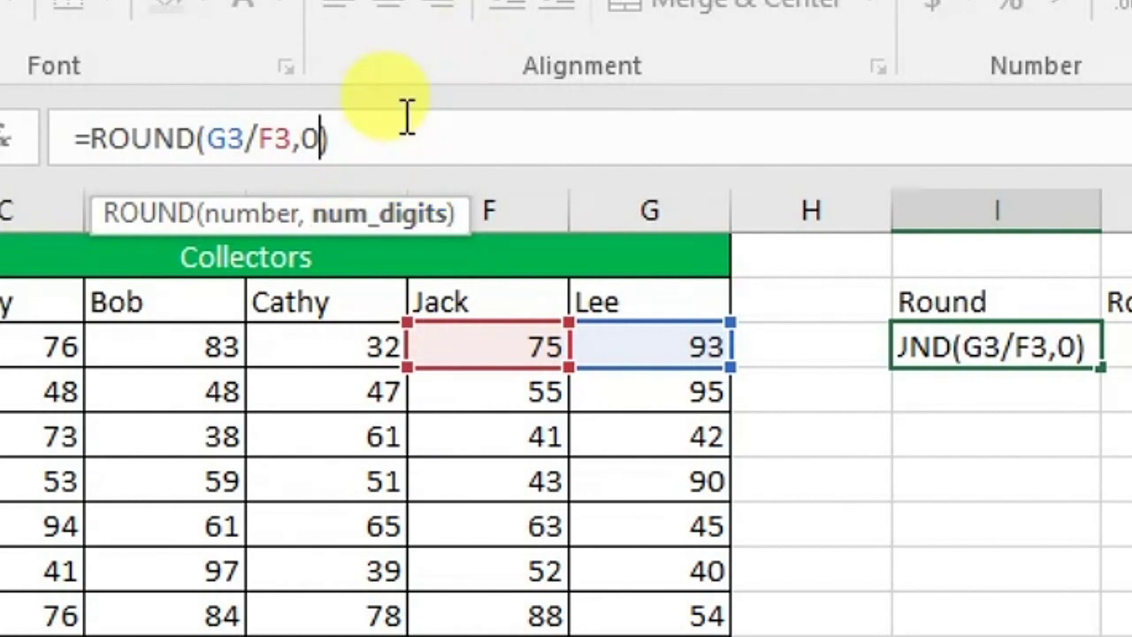
pyautogui.press('Return')
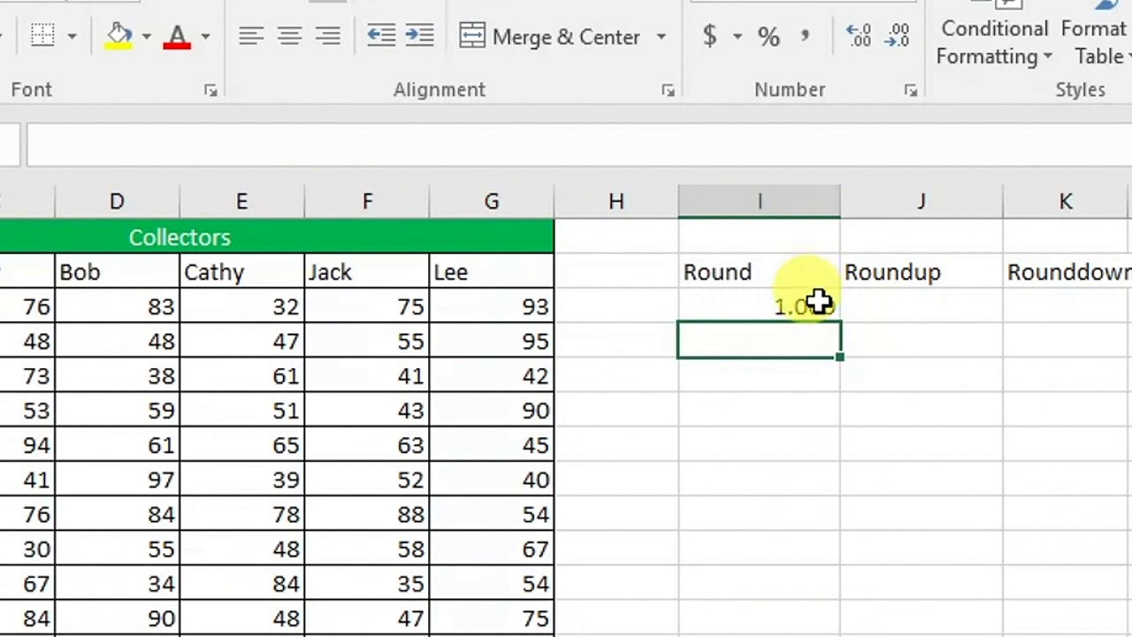
# Try 2 as the number of digits in the I3 ROUND formula and return it to 0.
pyautogui.click(818, 303)
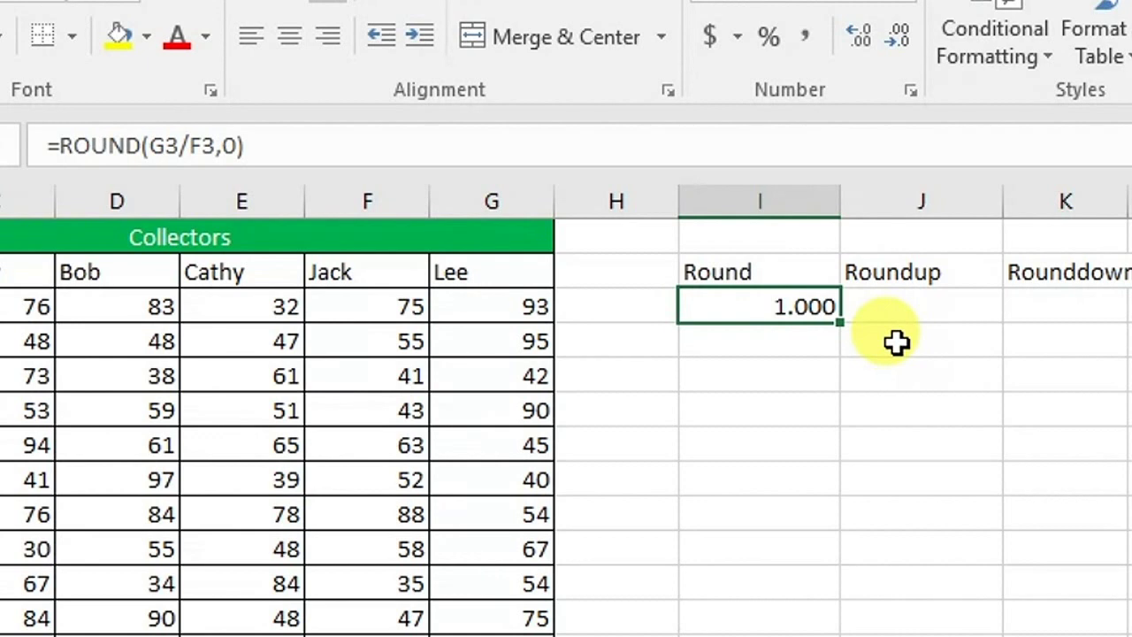
pyautogui.click(237, 146)
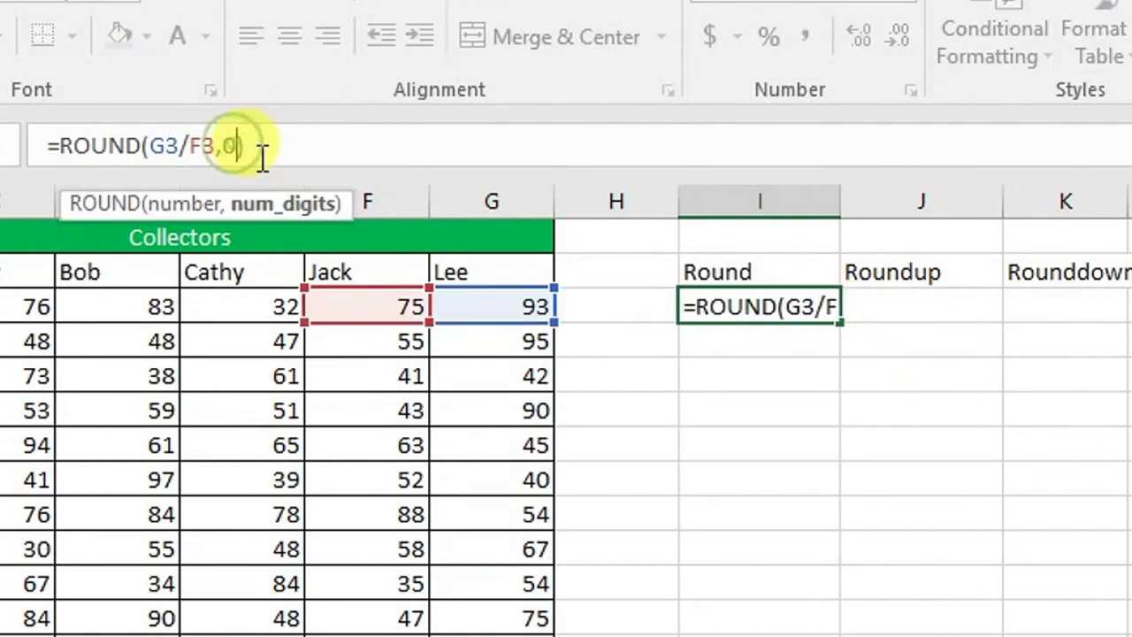
pyautogui.press('BackSpace')
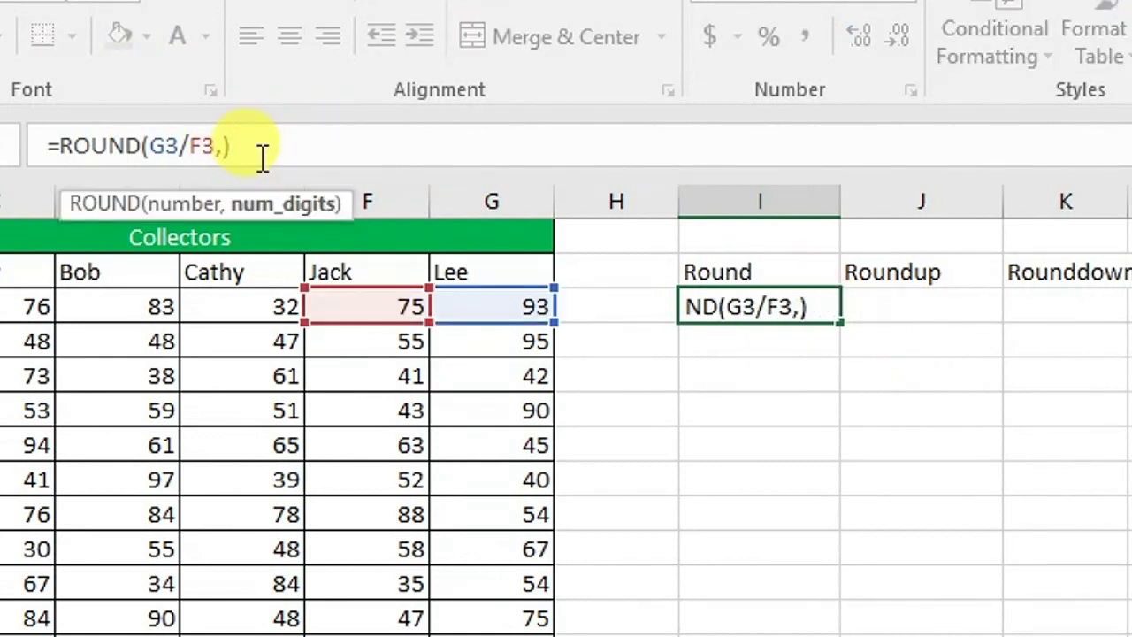
pyautogui.write('2')
pyautogui.press('Return')
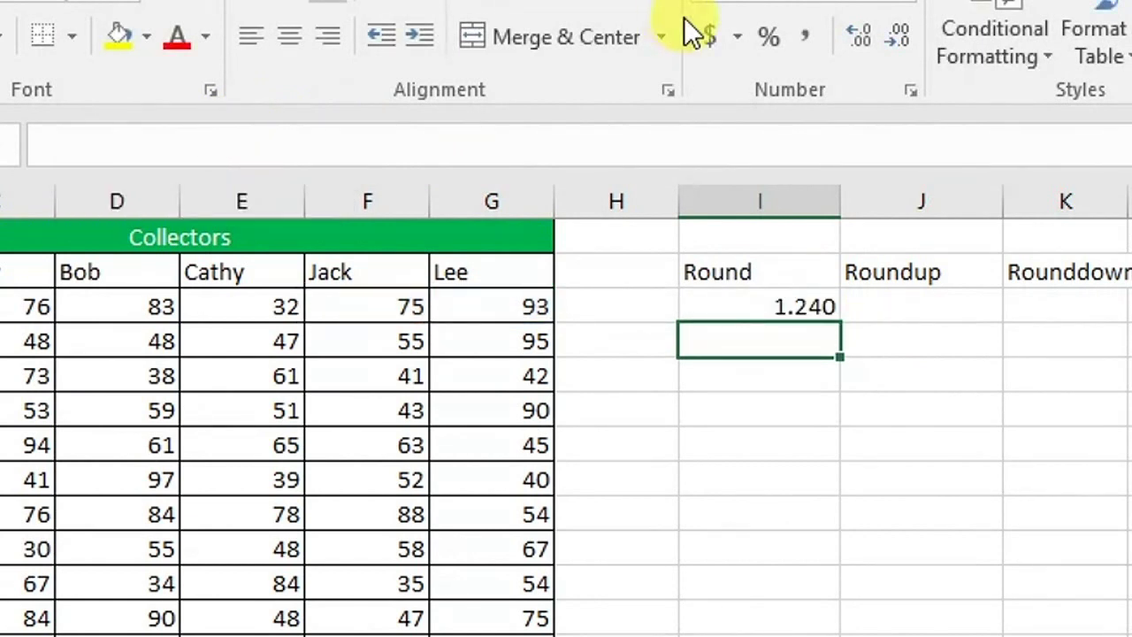
pyautogui.click(821, 306)
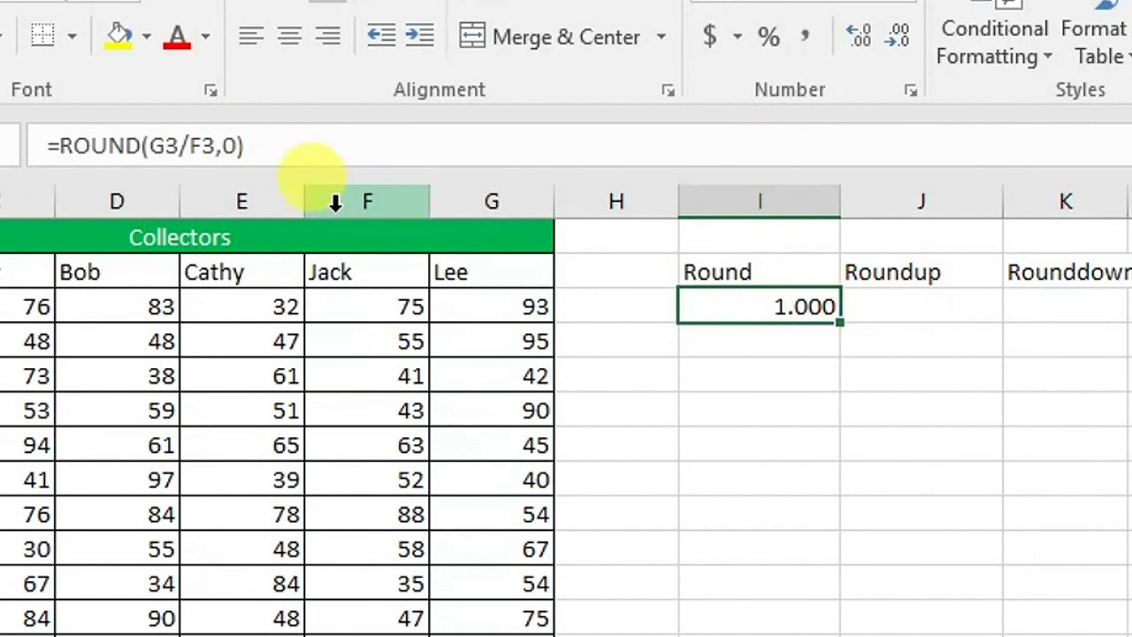
# Enter the formula =G3/E3 in cell J3 under the Roundup heading.
pyautogui.click(875, 307)
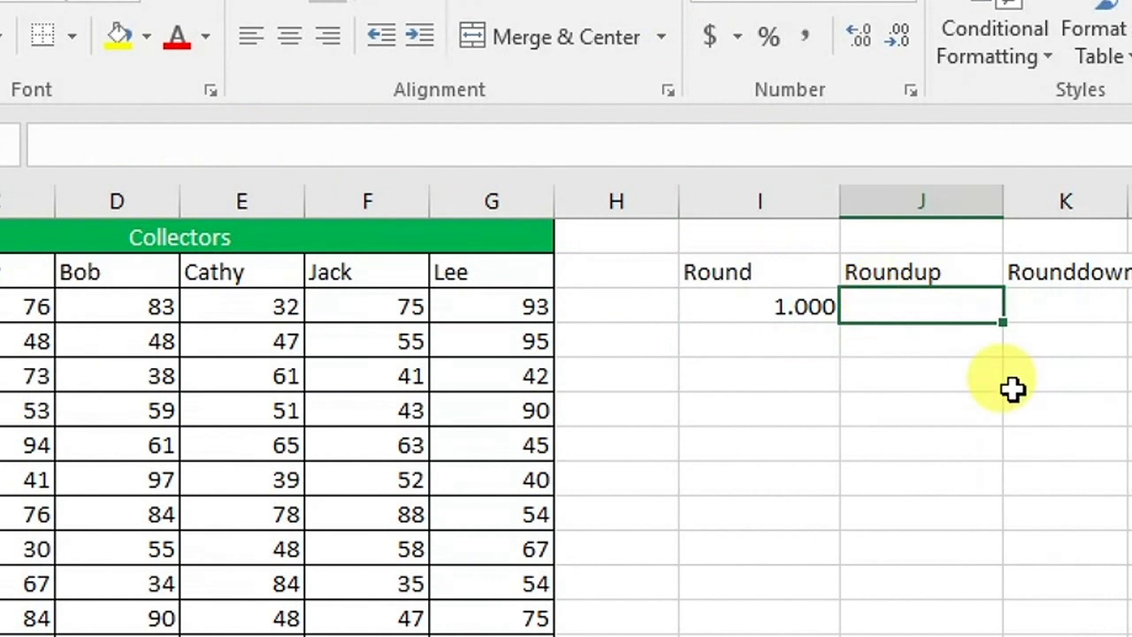
pyautogui.write('=')
pyautogui.click(487, 305)
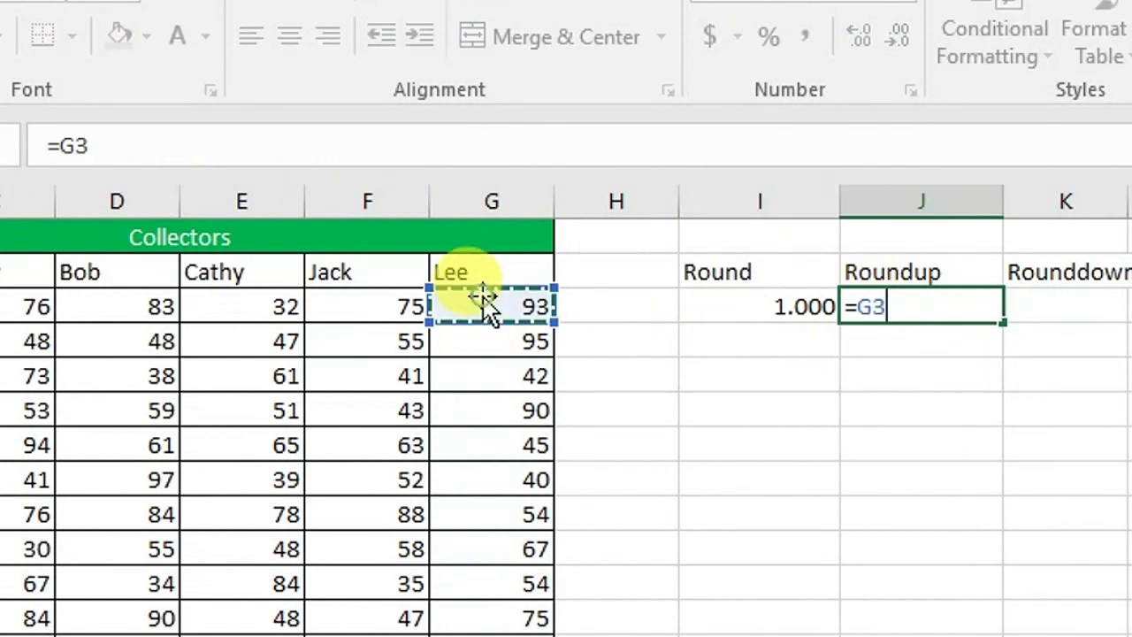
pyautogui.write('/')
pyautogui.click(232, 305)
pyautogui.press('Return')
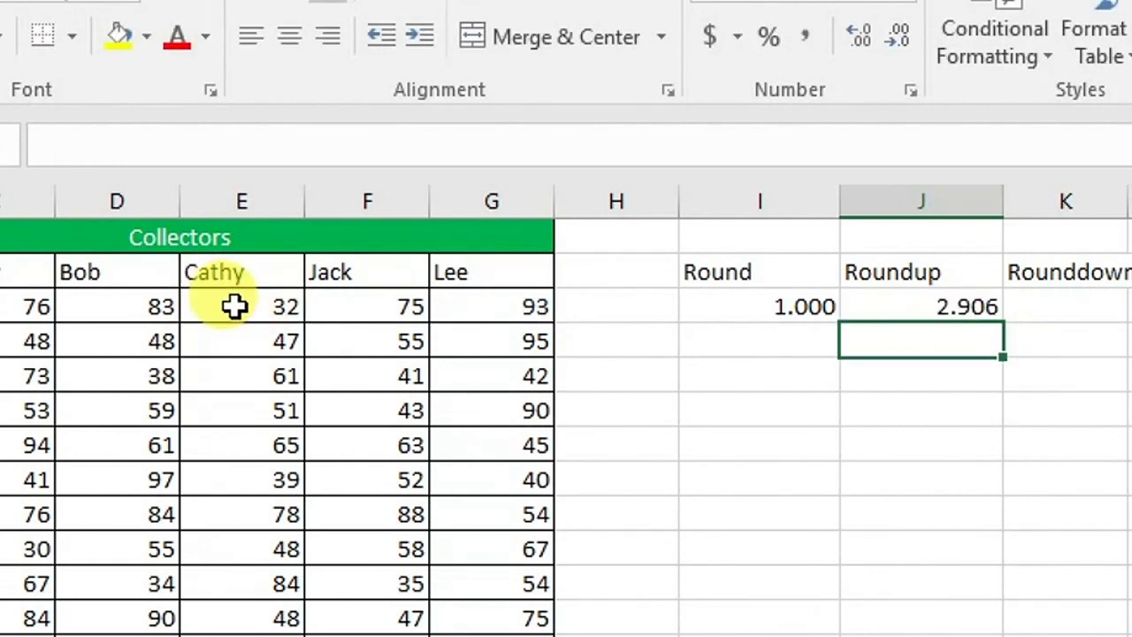
# Wrap the division in cell J3 in the ROUNDUP function with 0 digits, giving =ROUNDUP(G3/E3,0).
pyautogui.click(914, 306)
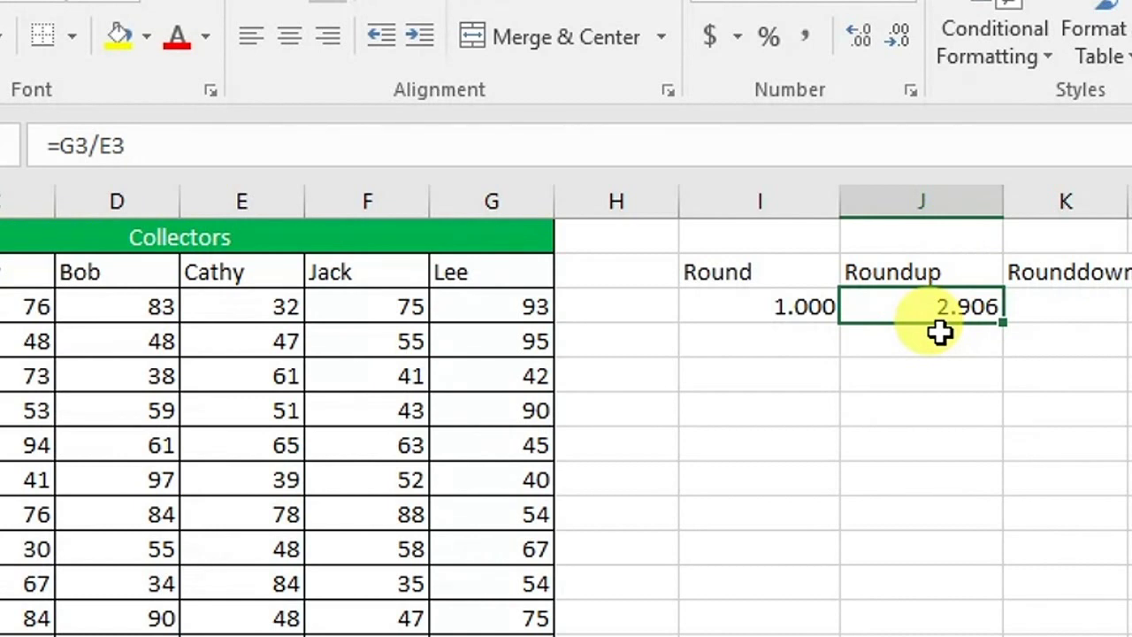
pyautogui.click(69, 149)
pyautogui.write('round')
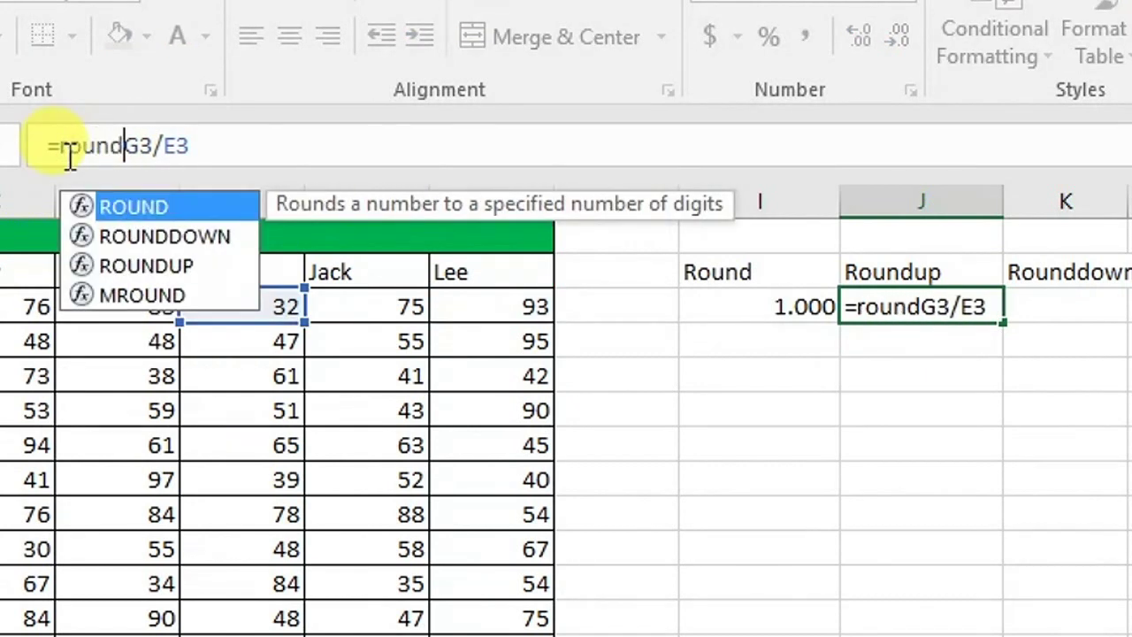
pyautogui.write('up')
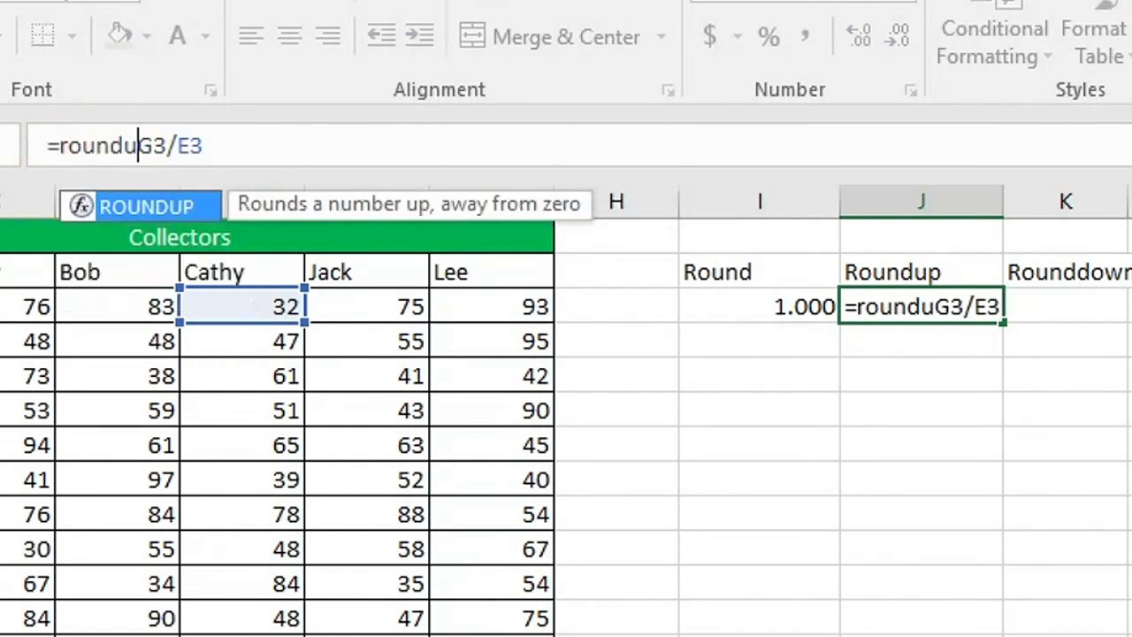
pyautogui.press('Tab')
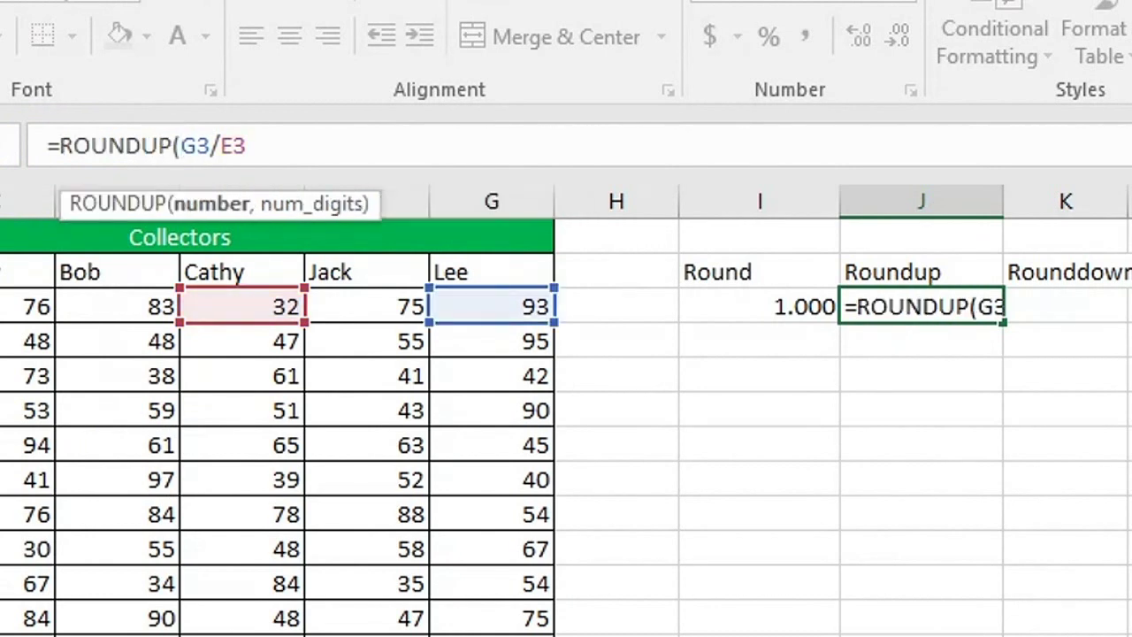
pyautogui.click(266, 142)
pyautogui.write(',')
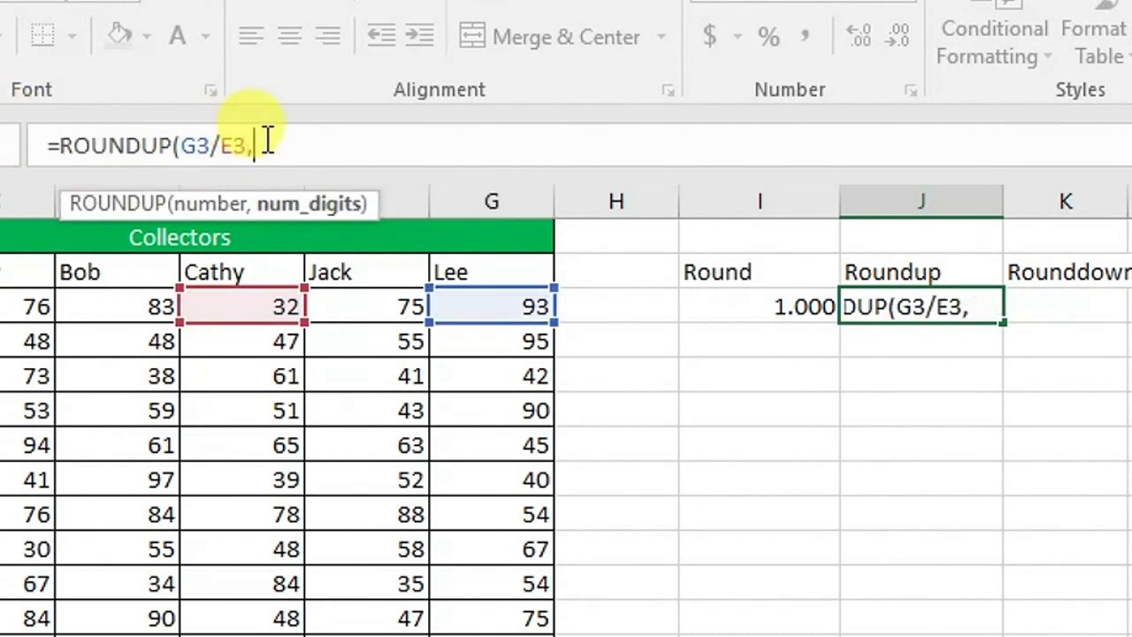
pyautogui.write('0)')
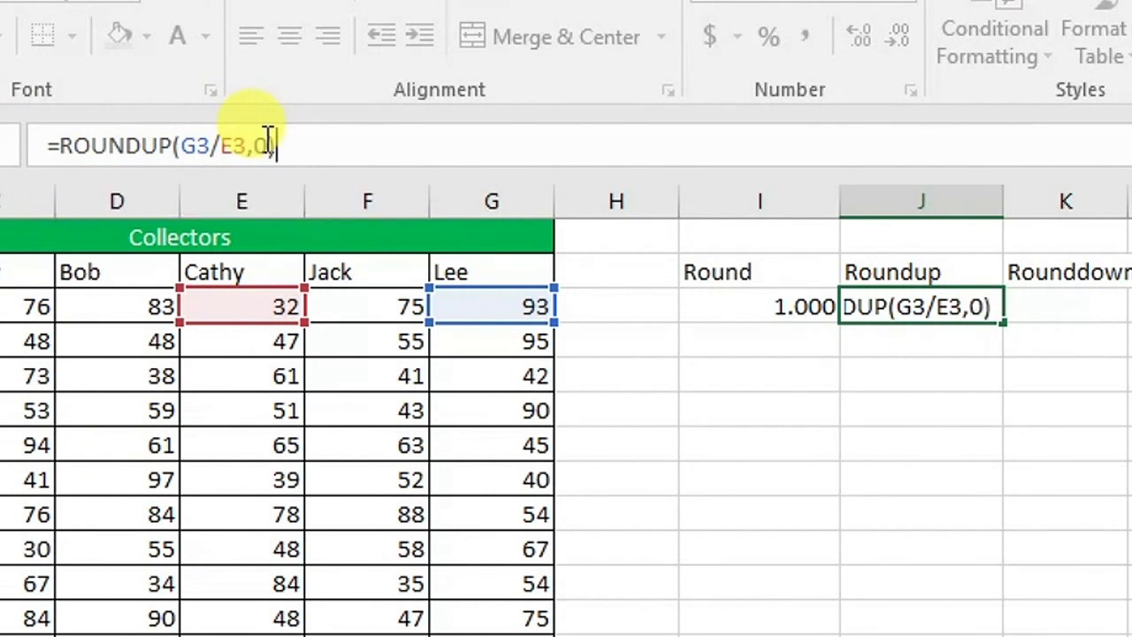
pyautogui.press('BackSpace')
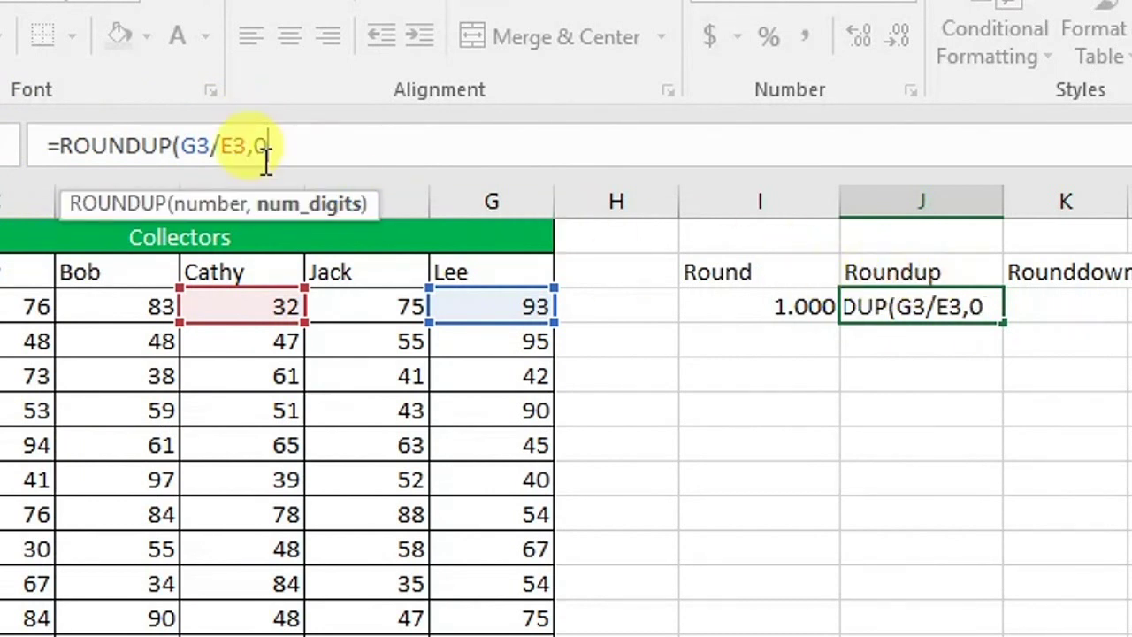
pyautogui.write(')')
pyautogui.press('Return')
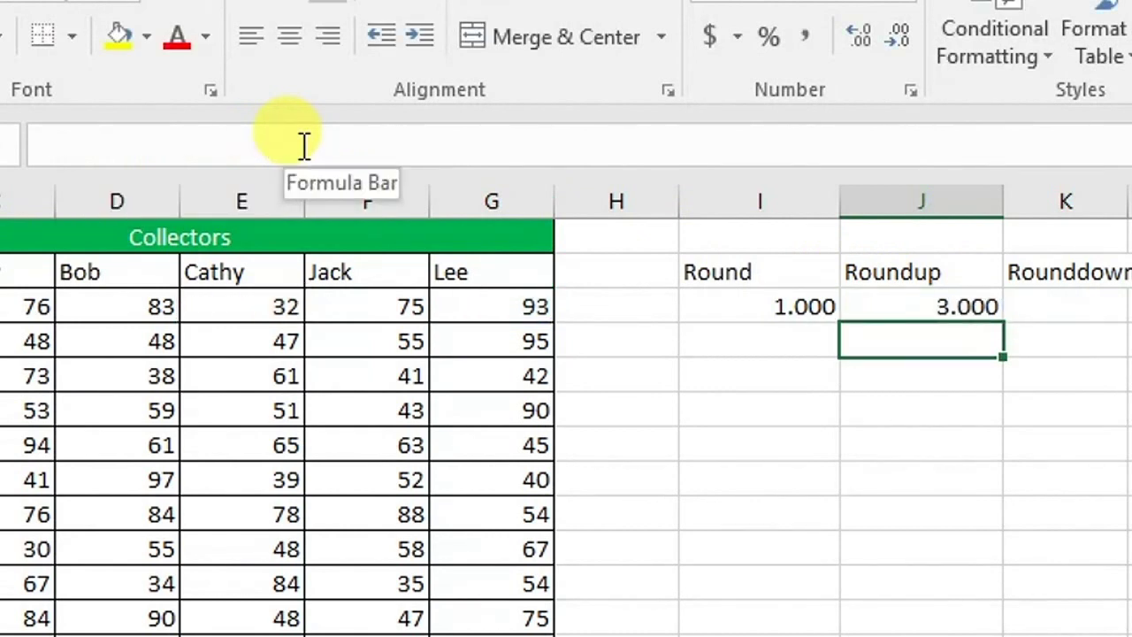
pyautogui.click(954, 310)
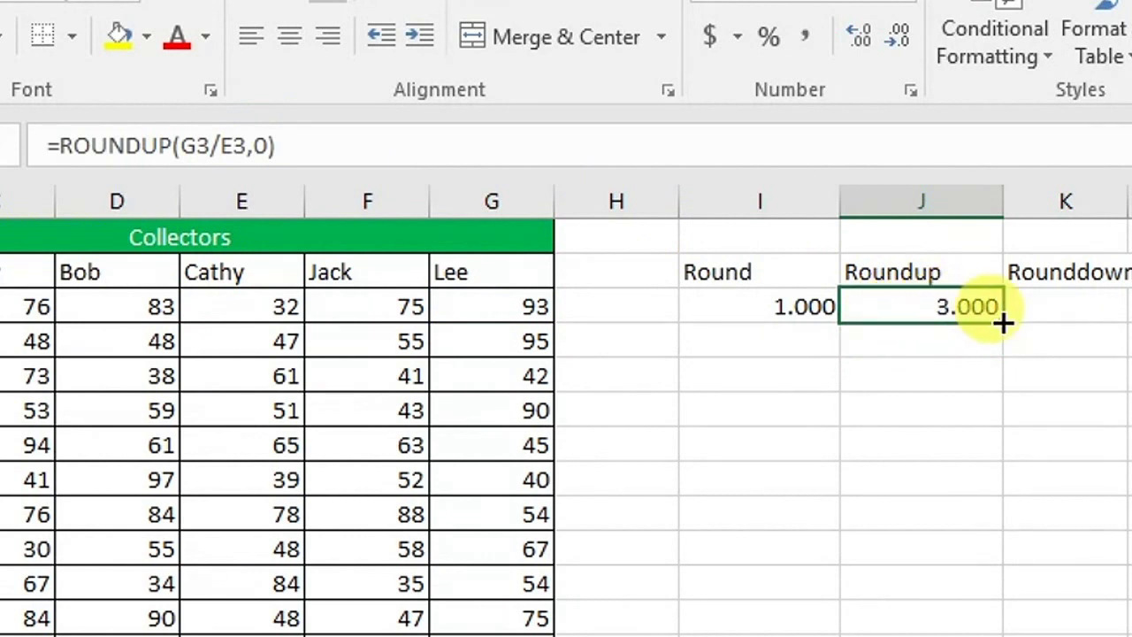
# Enter the formula =F3/E3 in cell K3 under the Rounddown heading.
pyautogui.click(1059, 309)
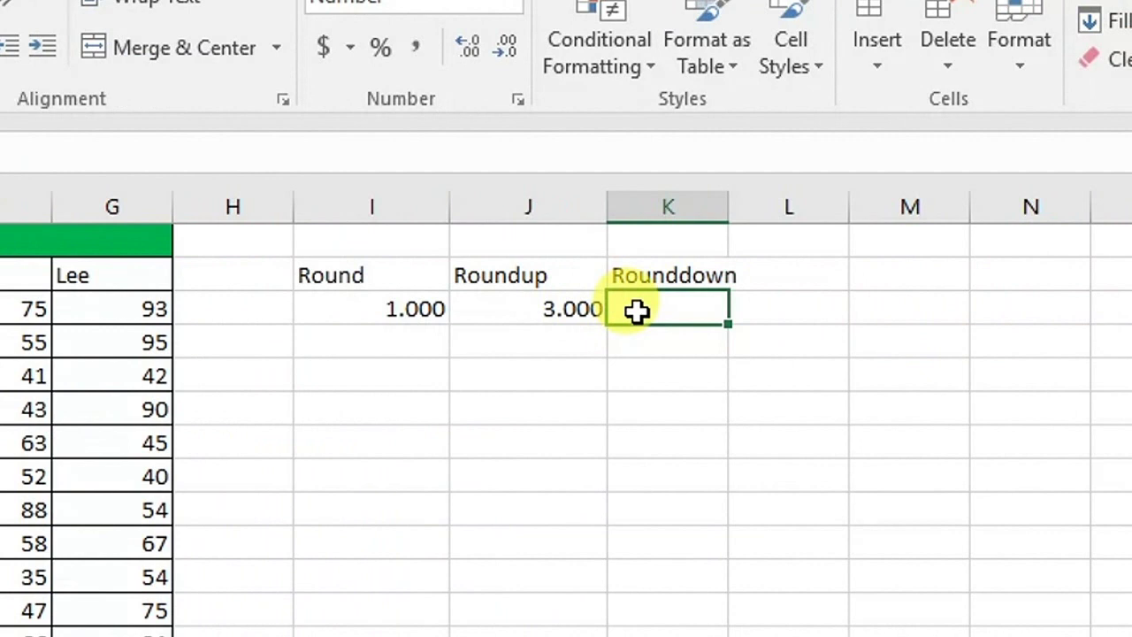
pyautogui.write('=')
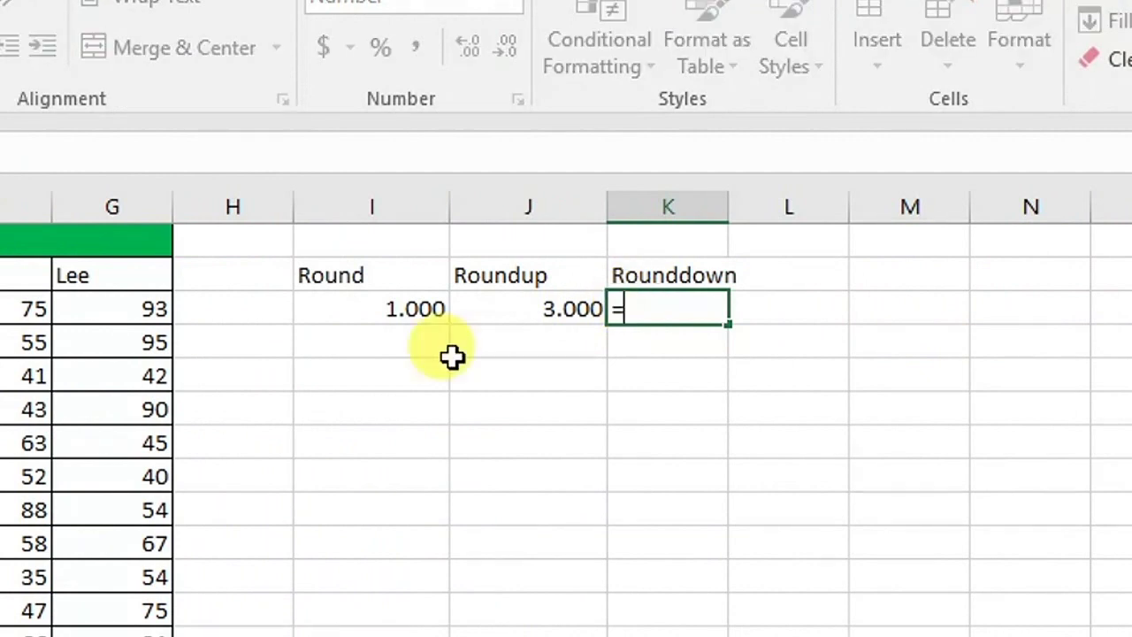
pyautogui.click(5, 308)
pyautogui.write('/')
pyautogui.click(289, 276)
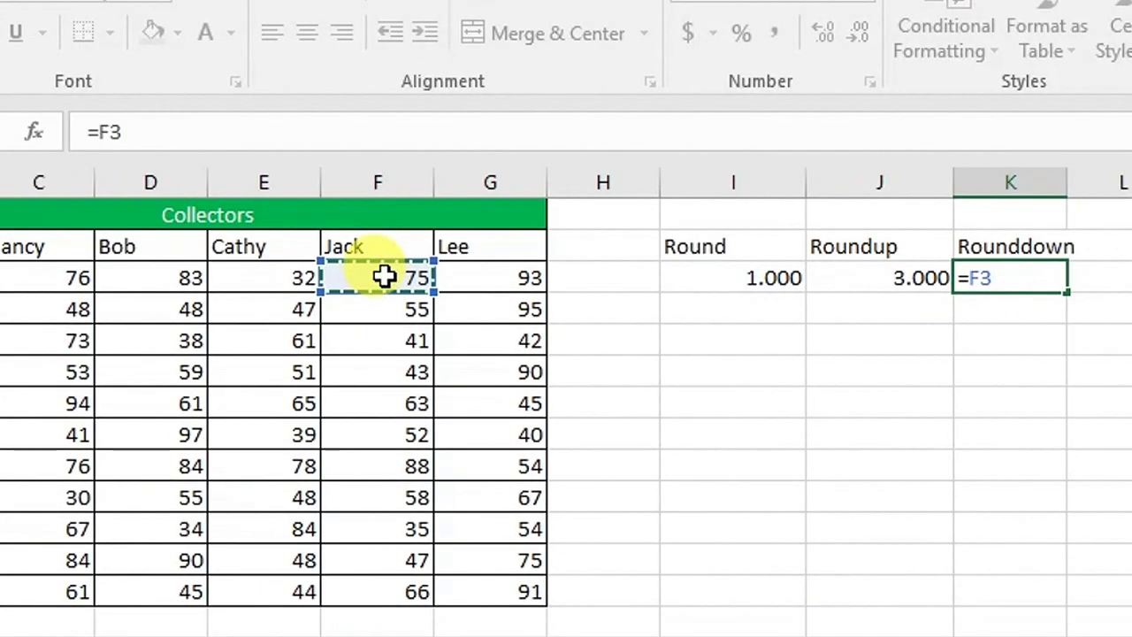
pyautogui.press('Return')
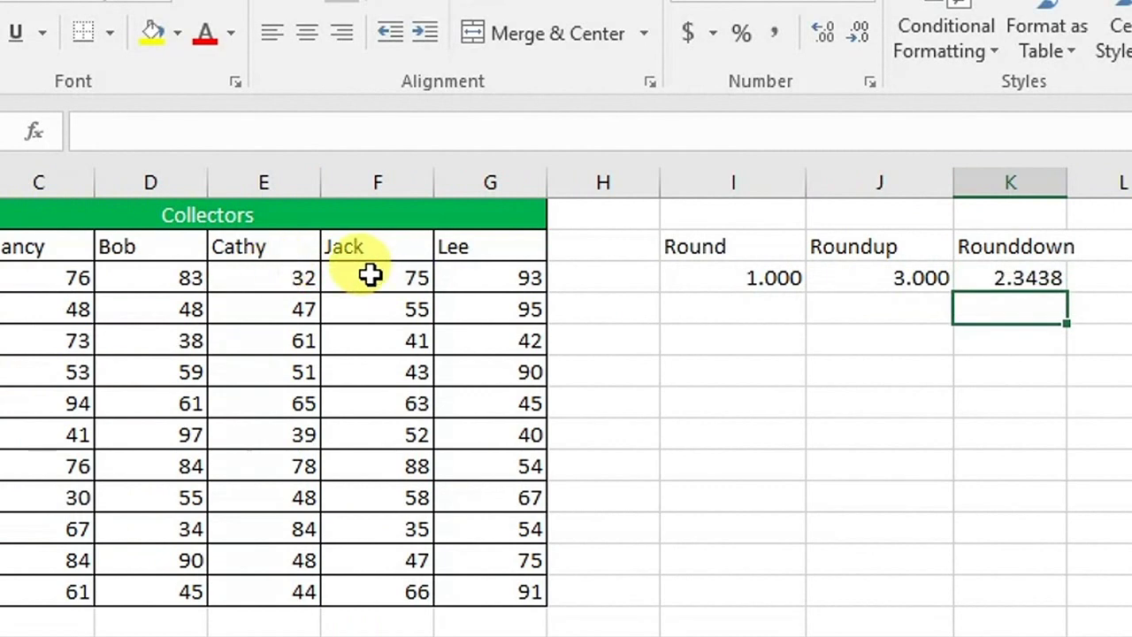
# Wrap the division in cell K3 in the ROUNDDOWN function with 0 digits, giving =ROUNDDOWN(F3/E3,0).
pyautogui.click(982, 280)
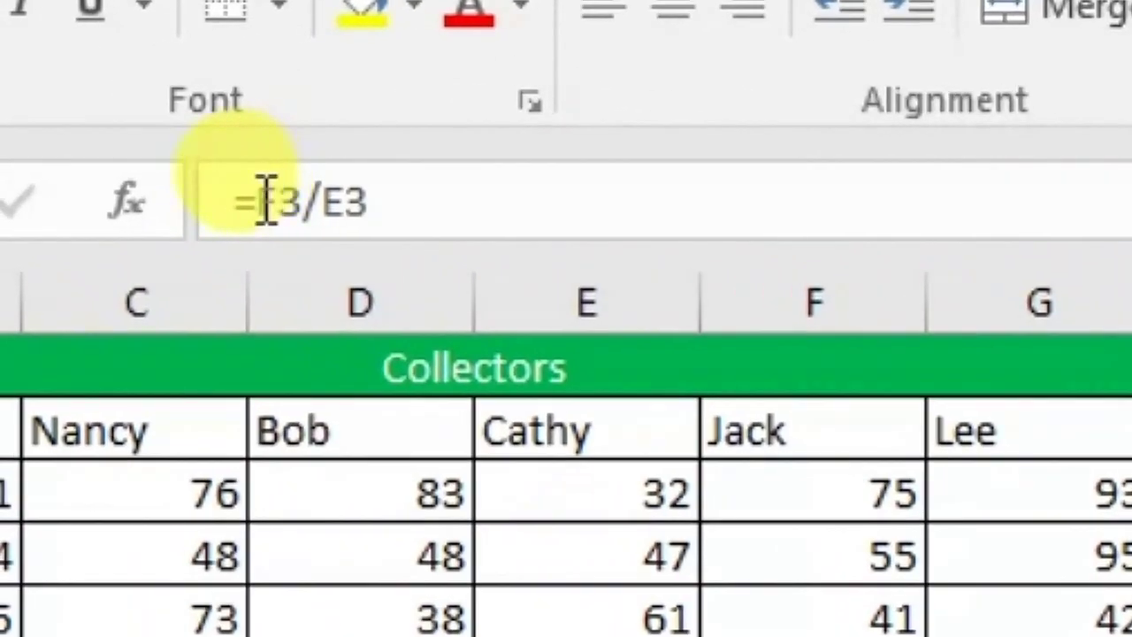
pyautogui.click(99, 130)
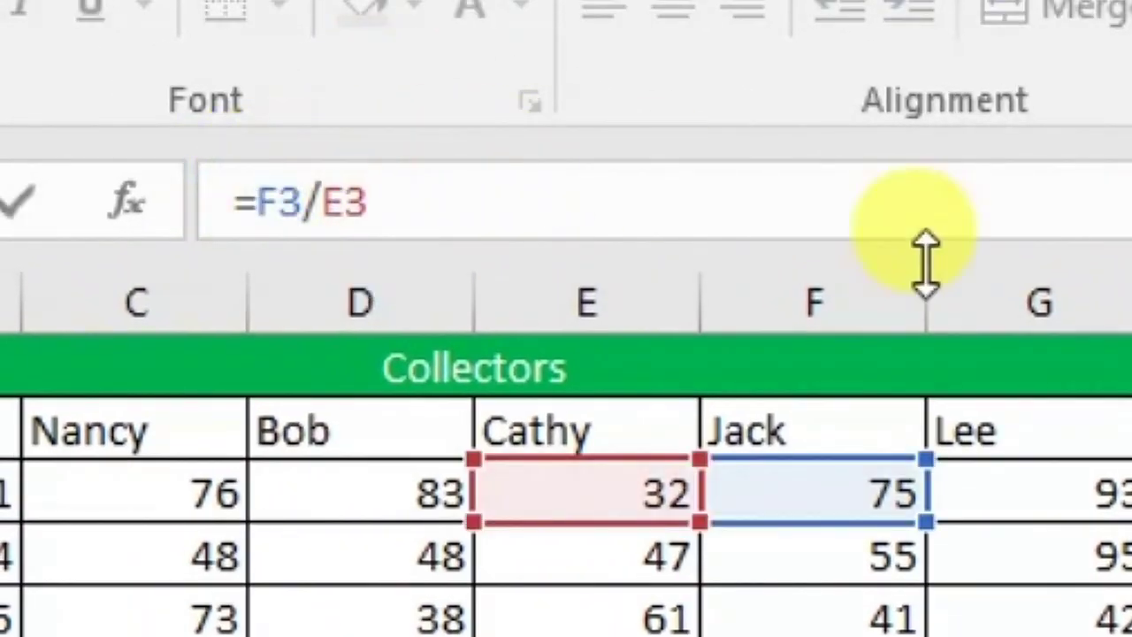
pyautogui.write('rounddown')
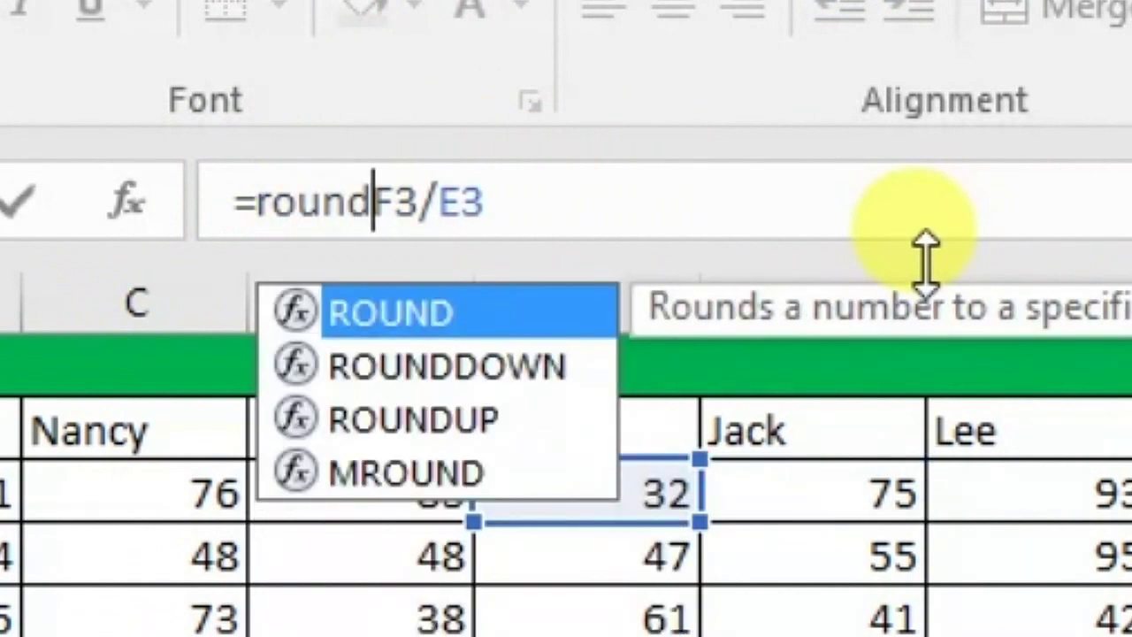
pyautogui.press('Tab')
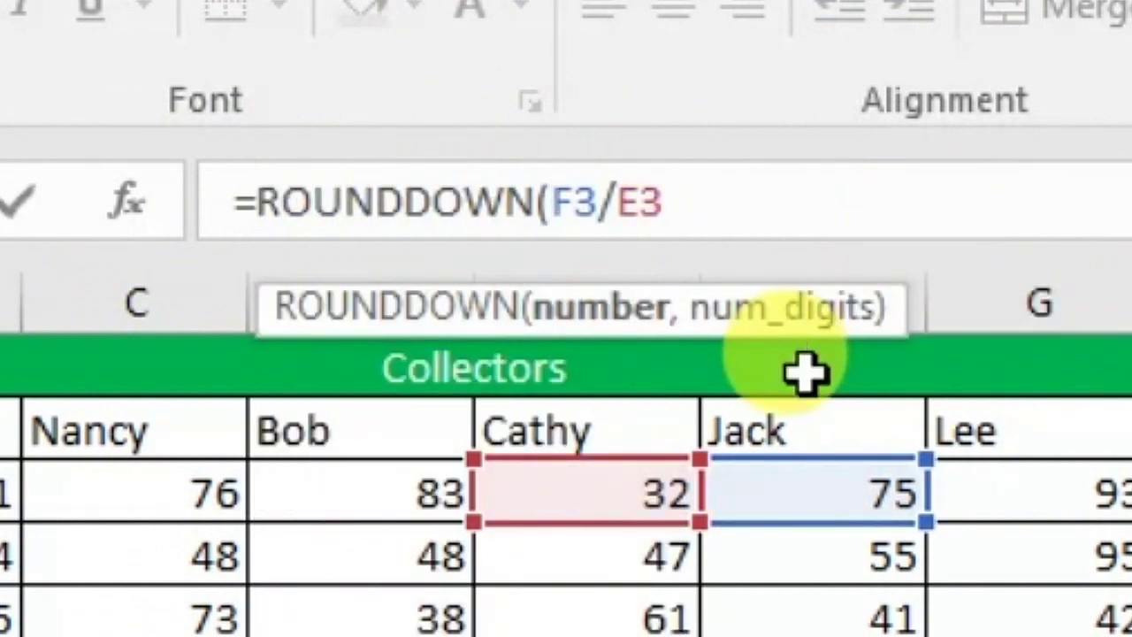
pyautogui.click(1015, 183)
pyautogui.write(',0)')
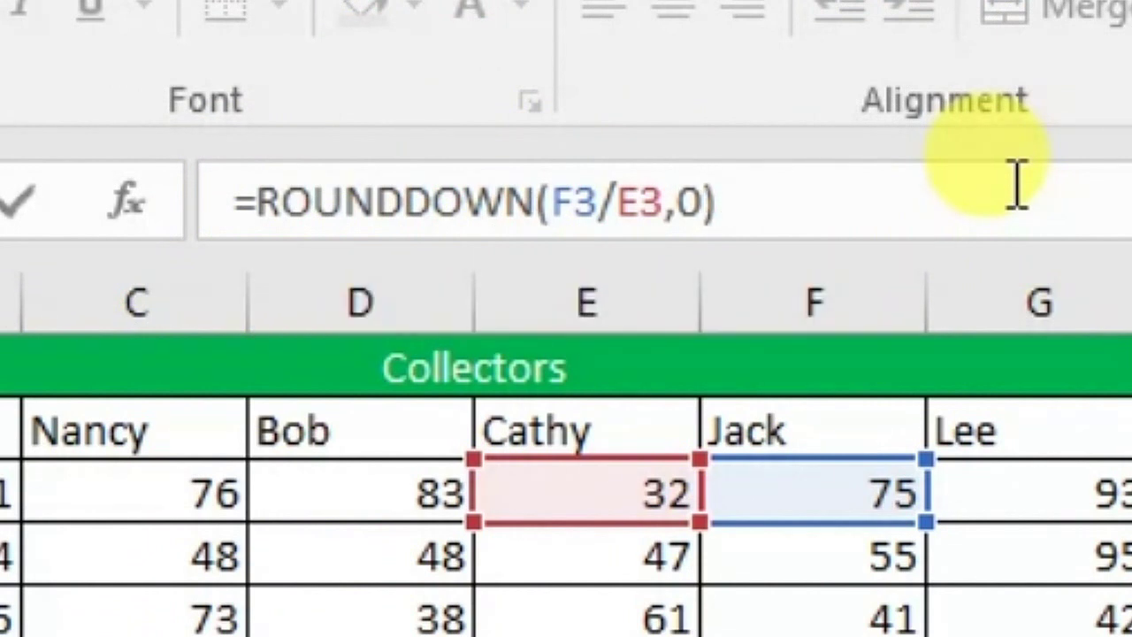
pyautogui.press('Return')
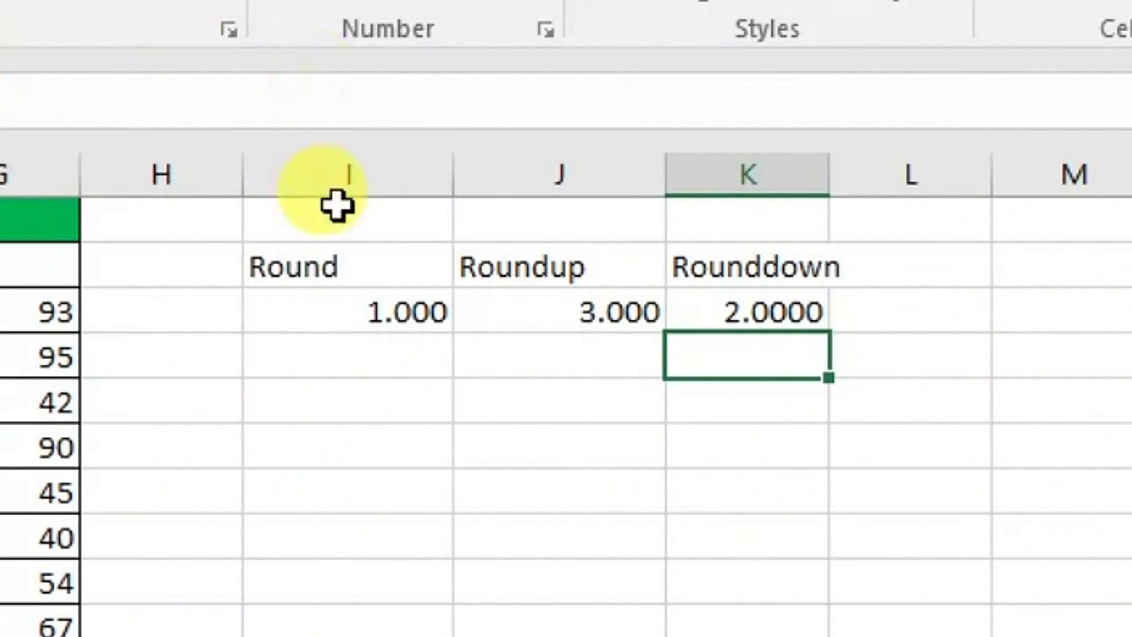
# Move the ROUNDDOWN formula from K3 down to K4 and enter the plain division =F3/E3 in K3.
pyautogui.click(705, 314)
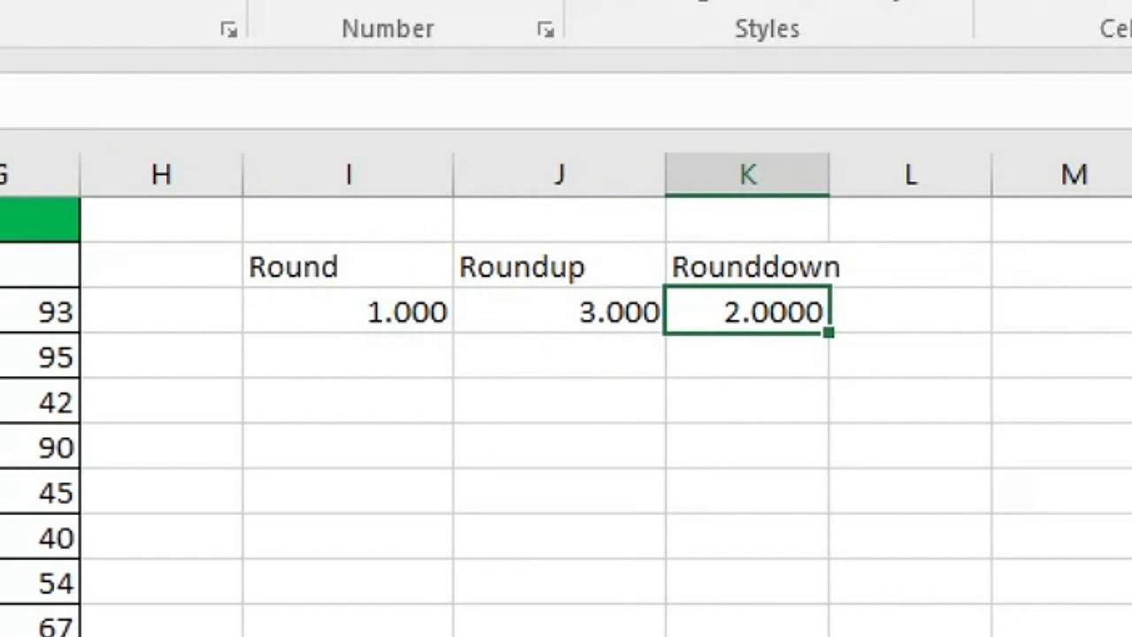
pyautogui.moveTo(787, 334); pyautogui.dragTo(787, 380)
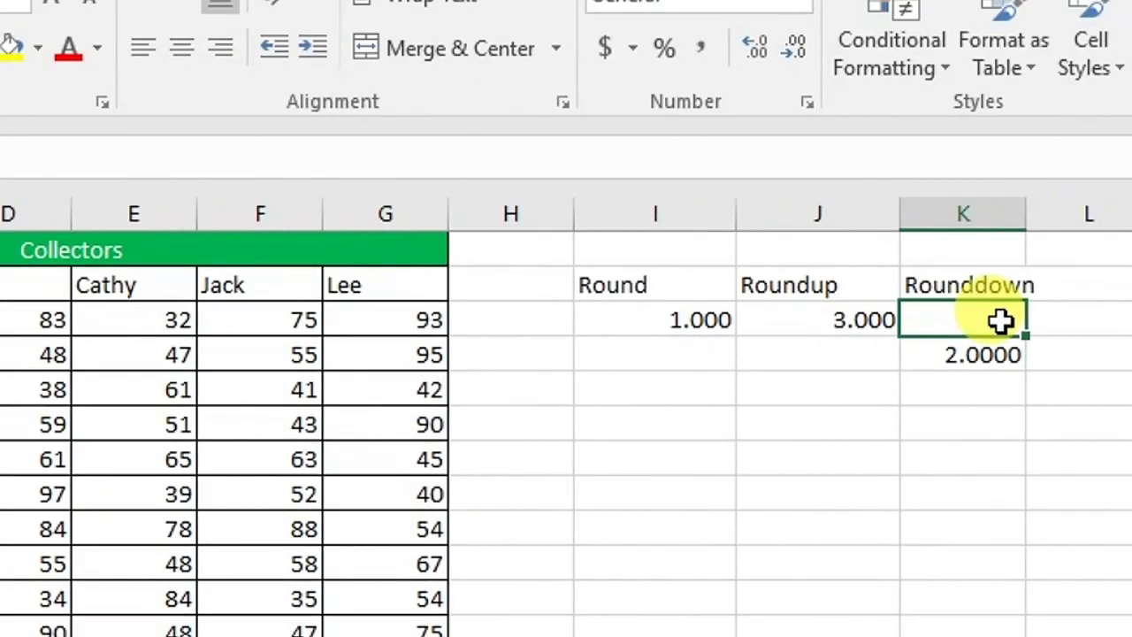
pyautogui.write('=')
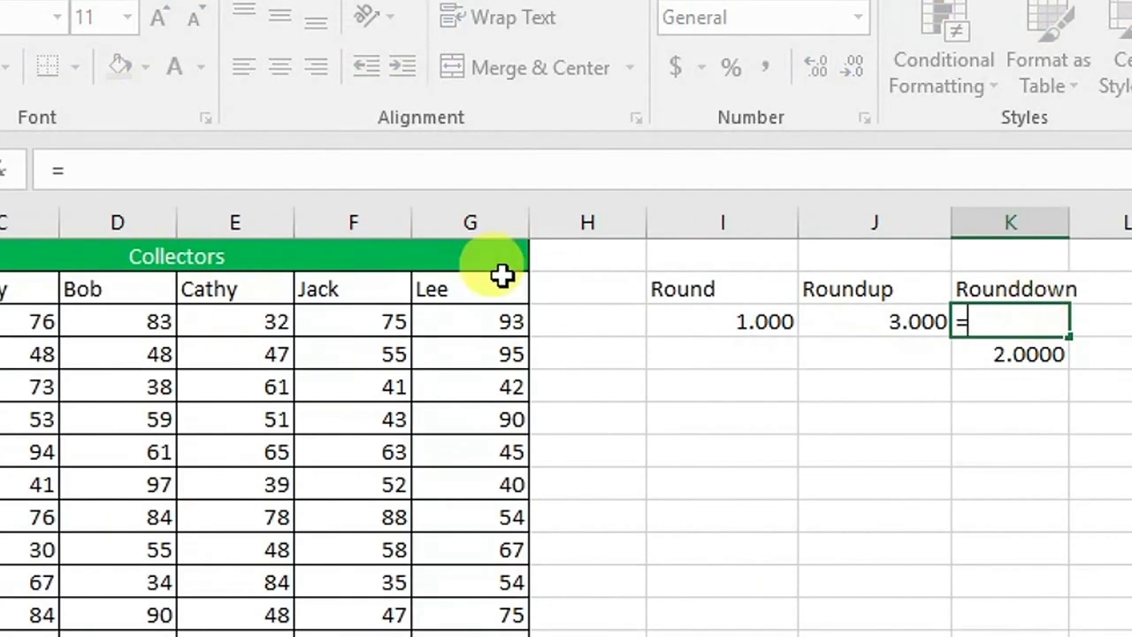
pyautogui.click(376, 321)
pyautogui.write('/')
pyautogui.click(273, 320)
pyautogui.press('Return')
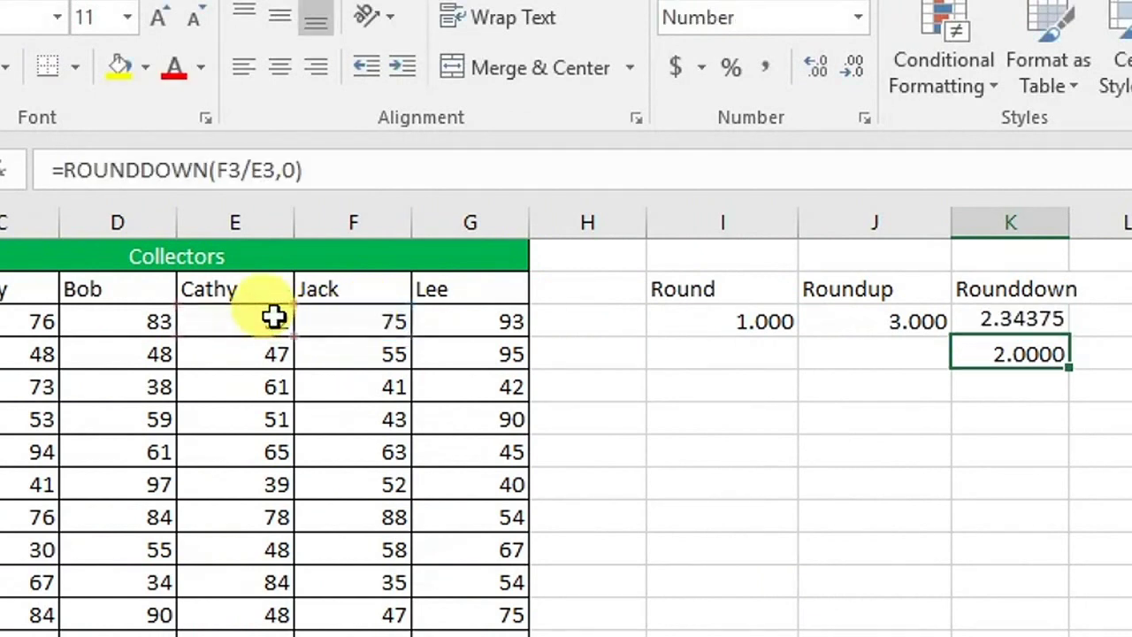
# Copy the K4 formula text into cell K5 and change its function to ROUNDUP, giving =ROUNDUP(F3/E3,0).
pyautogui.click(998, 325)
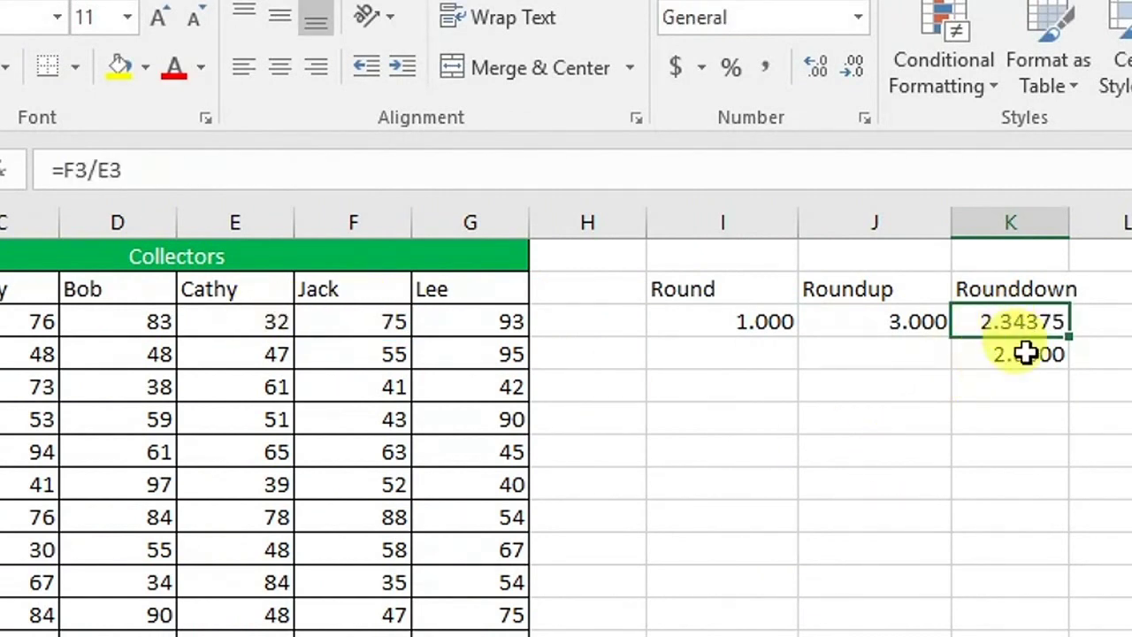
pyautogui.click(1034, 361)
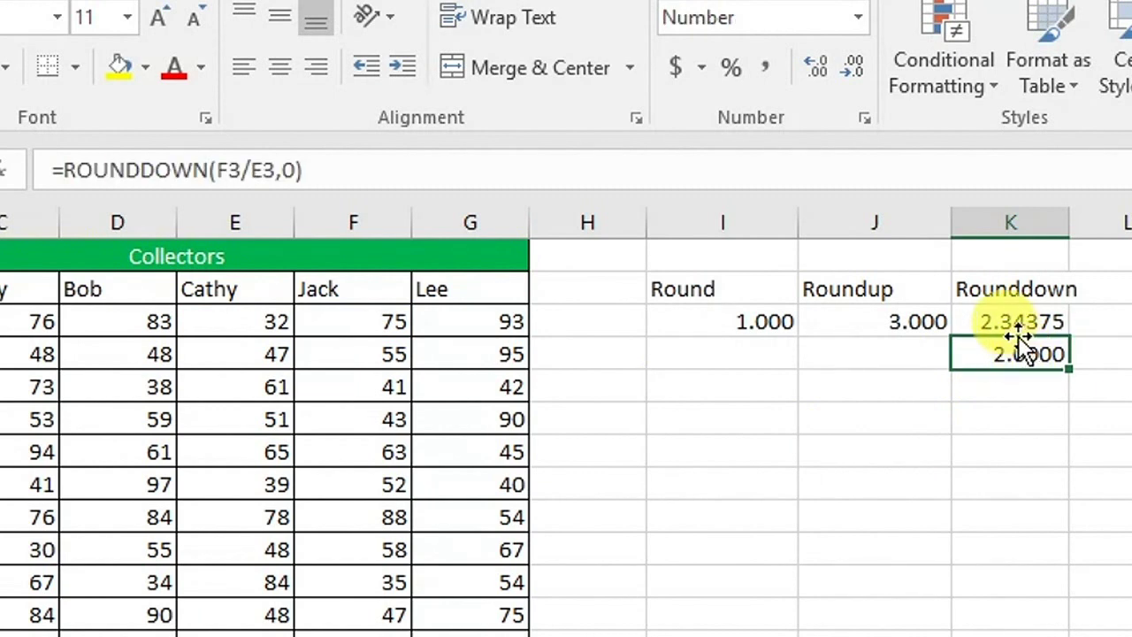
pyautogui.click(384, 156)
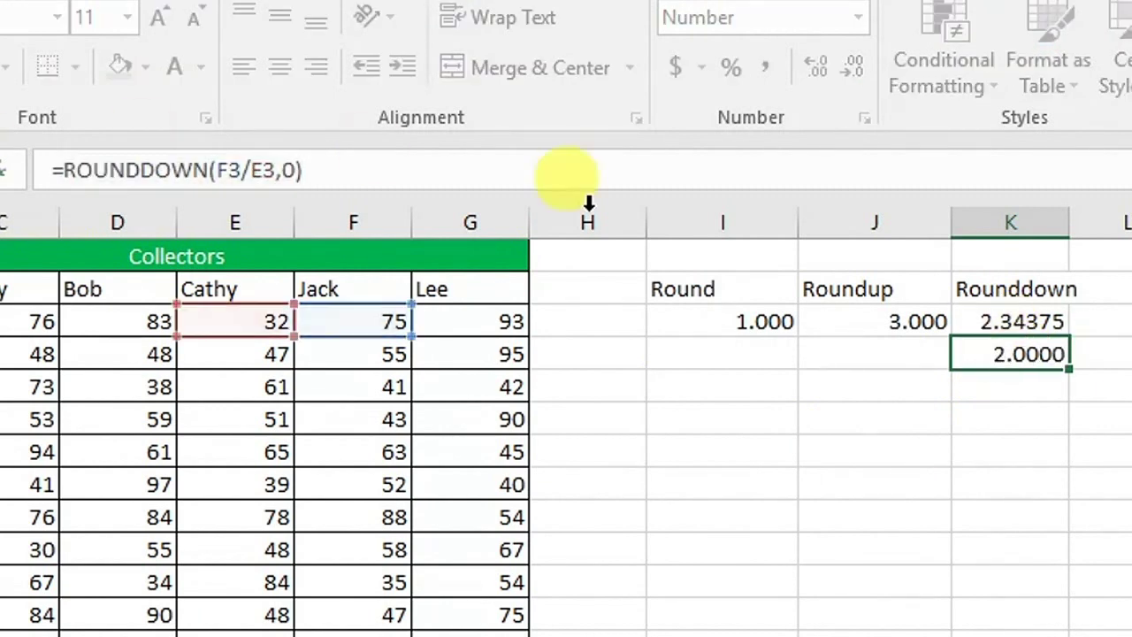
pyautogui.press('Escape')
pyautogui.click(1059, 379)
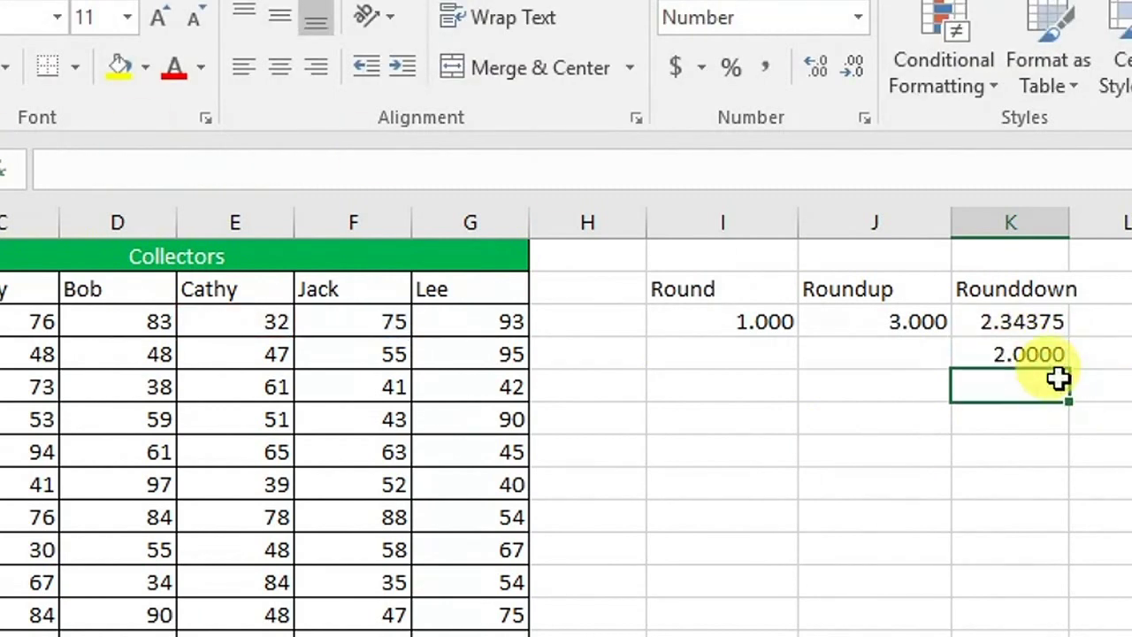
pyautogui.click(203, 171)
pyautogui.moveTo(206, 170); pyautogui.dragTo(131, 173)
pyautogui.write('up')
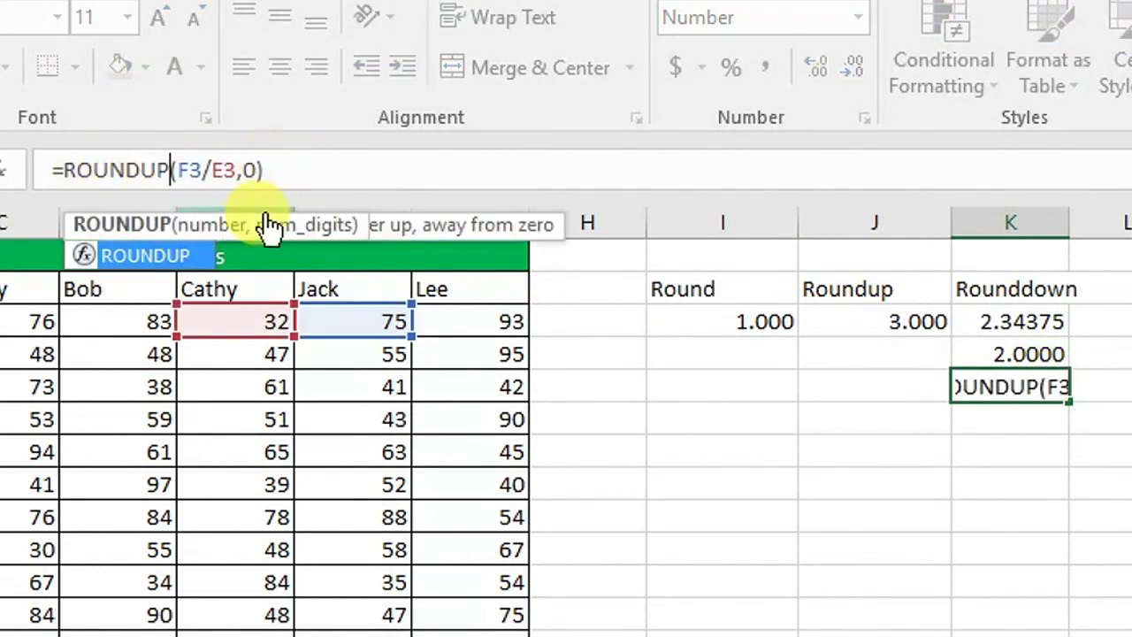
pyautogui.click(232, 226)
pyautogui.click(266, 227)
pyautogui.click(295, 173)
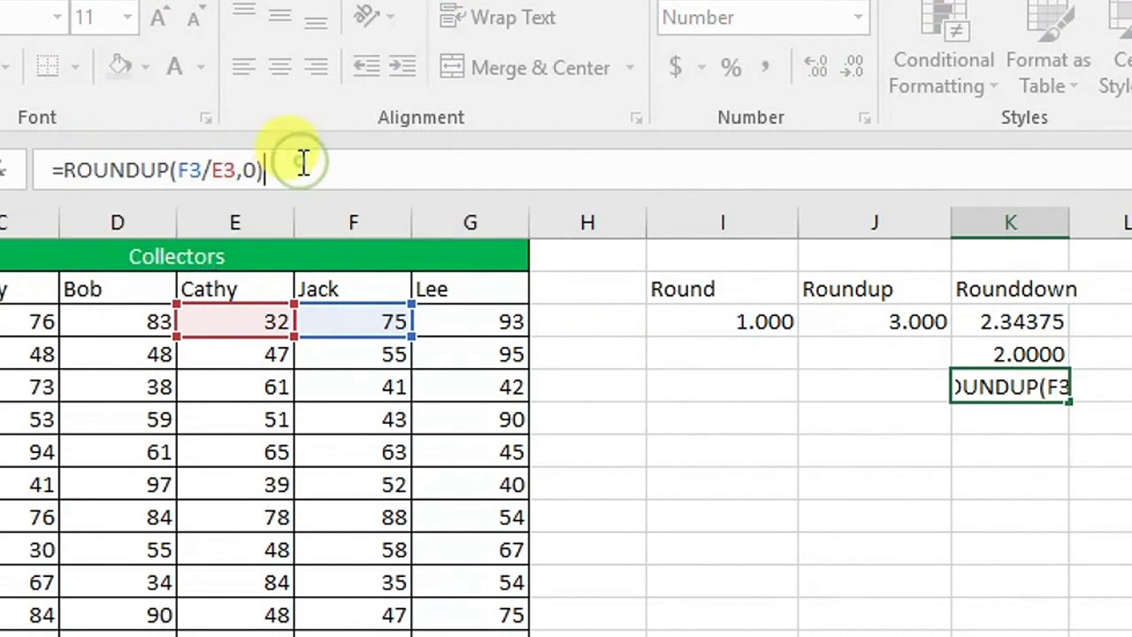
pyautogui.press('Return')
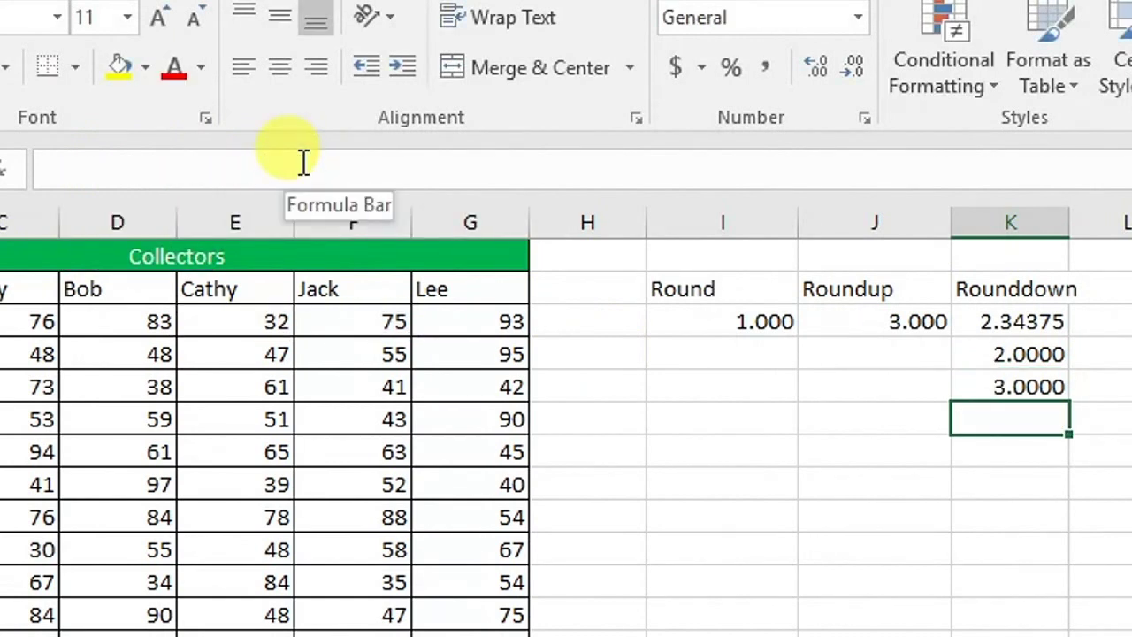
# Compare the plain division in K3 with the formulas in K4 and K5, and check the ROUND formula in I3.
pyautogui.click(1007, 324)
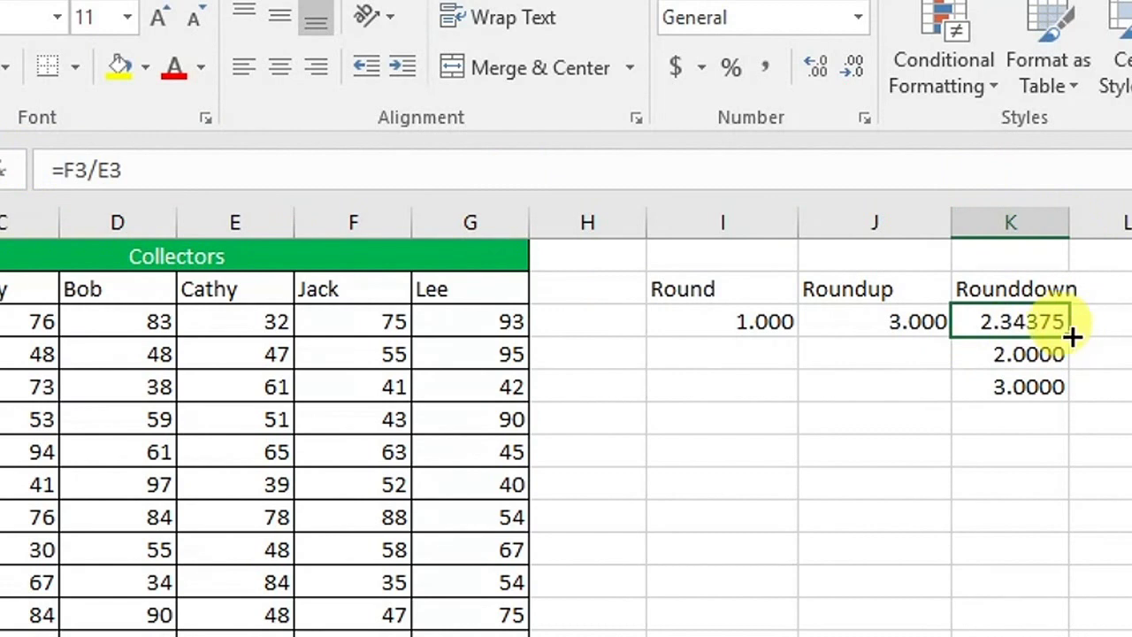
pyautogui.click(1035, 354)
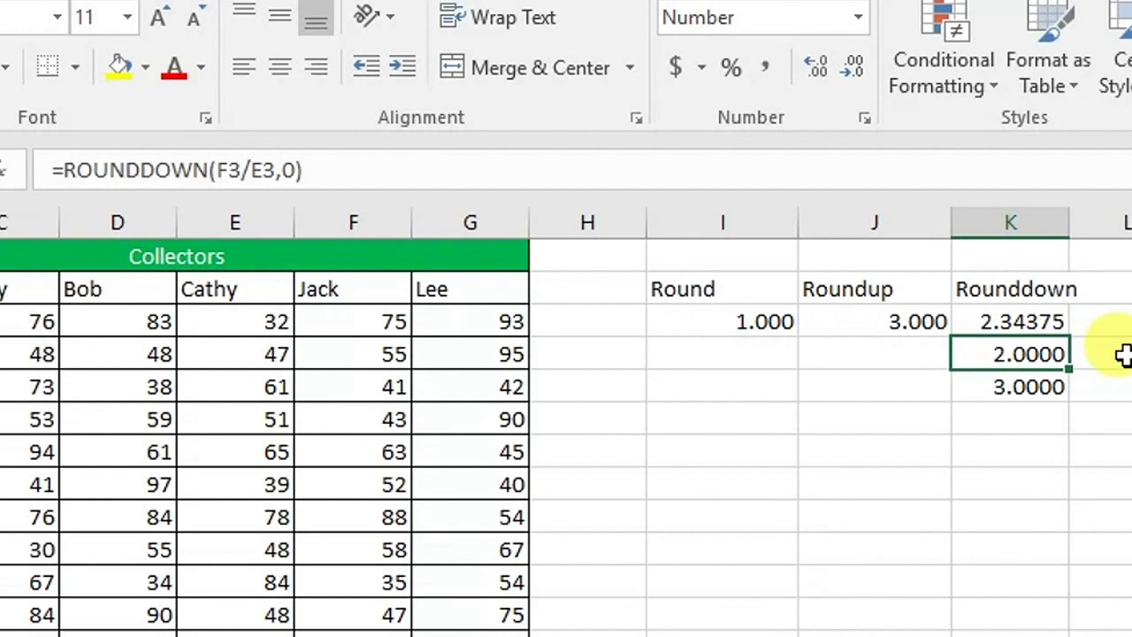
pyautogui.click(1043, 387)
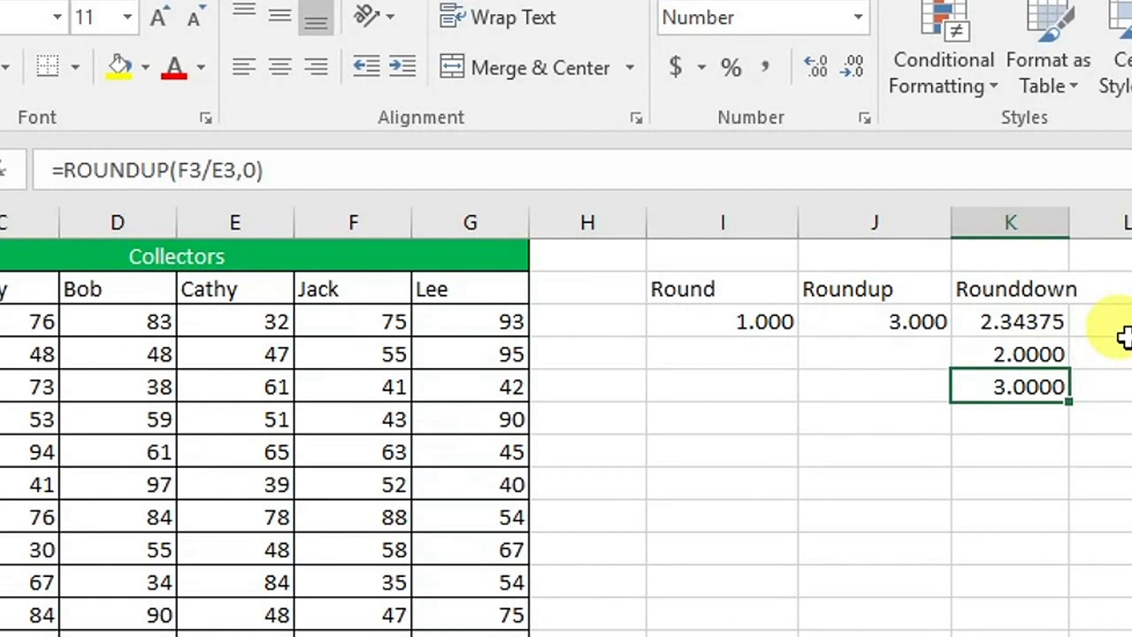
pyautogui.click(694, 320)
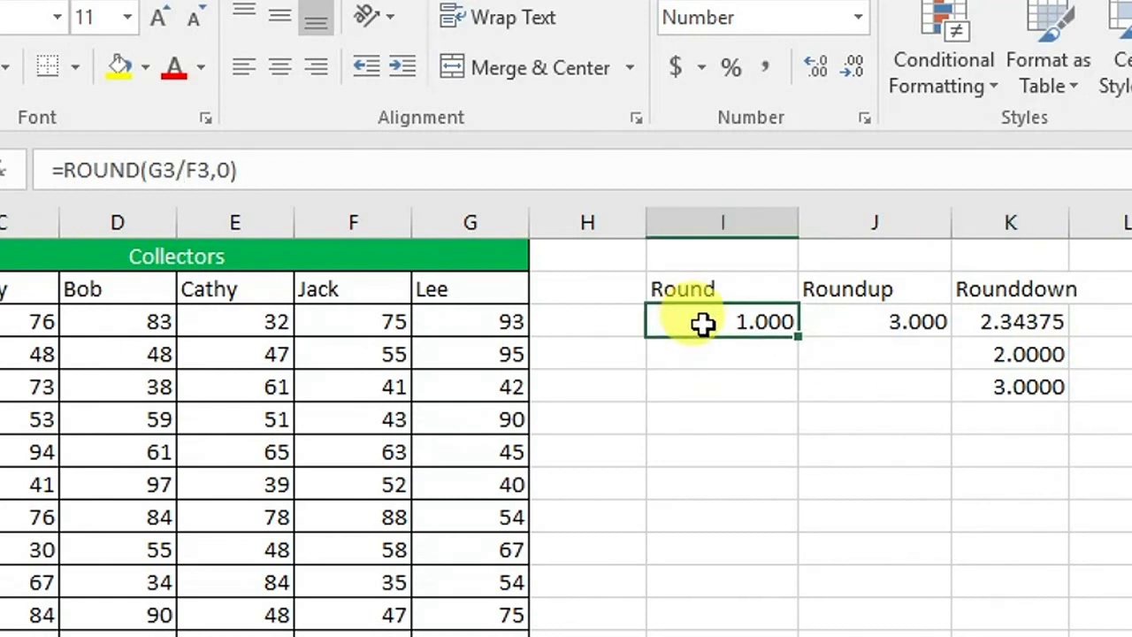
# Enter the formula =E5/F5 in cell I5 of the Round column.
pyautogui.click(731, 381)
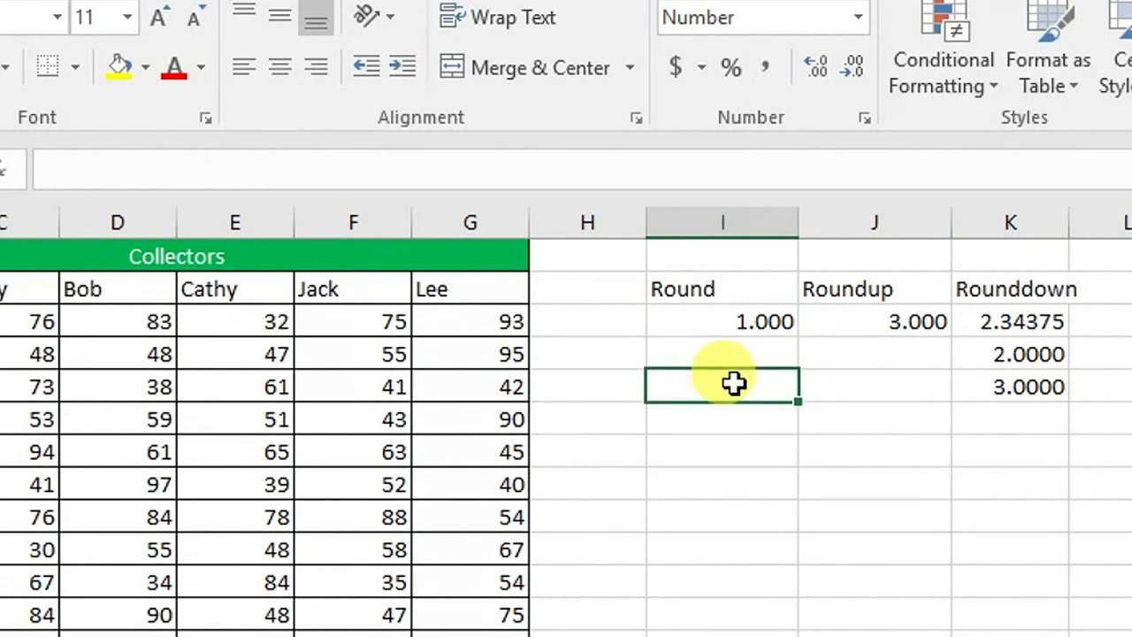
pyautogui.write('=')
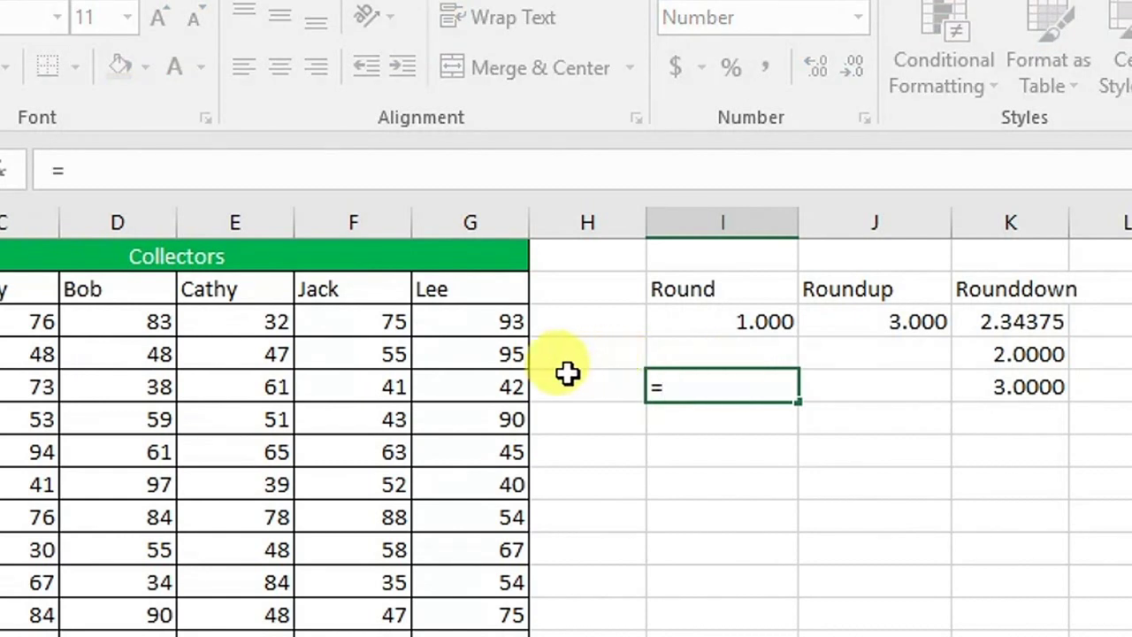
pyautogui.click(277, 386)
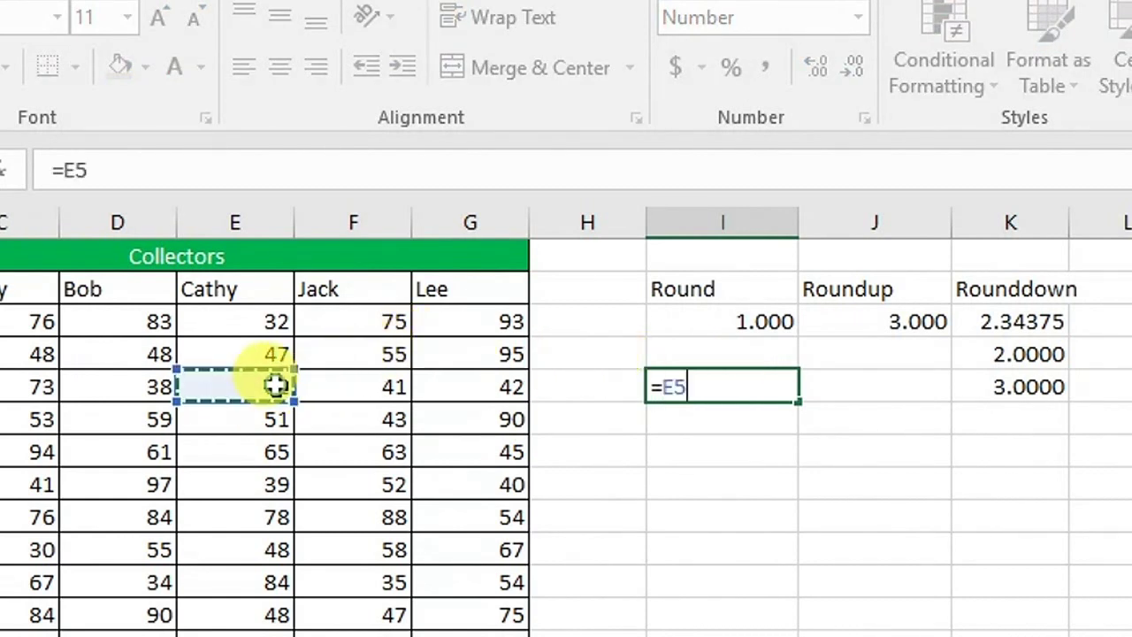
pyautogui.write('/')
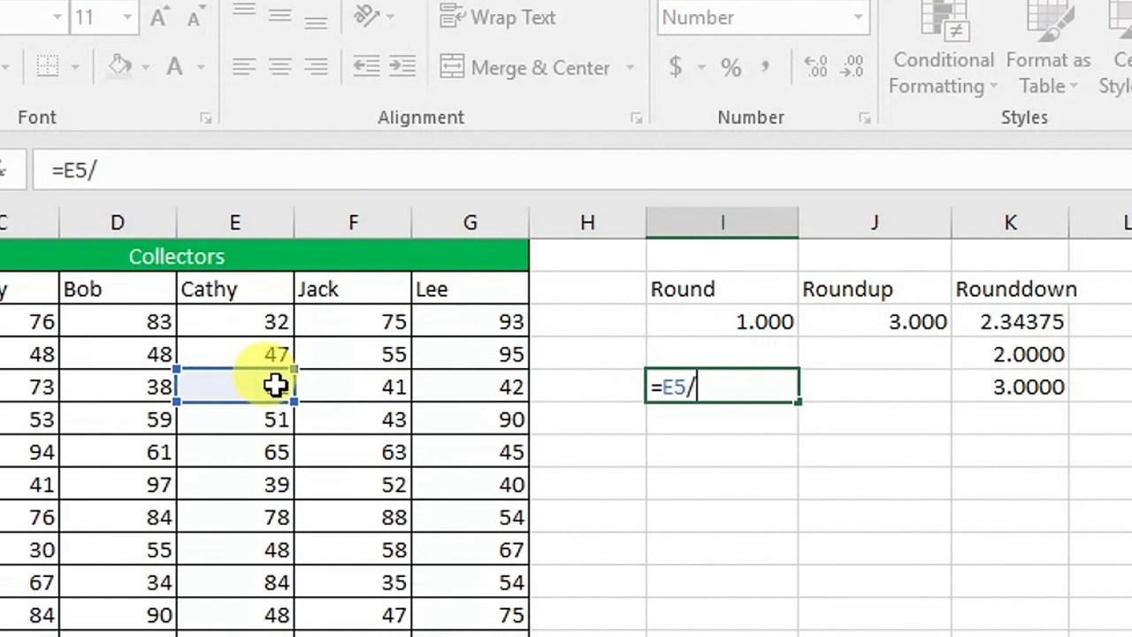
pyautogui.click(334, 387)
pyautogui.press('Return')
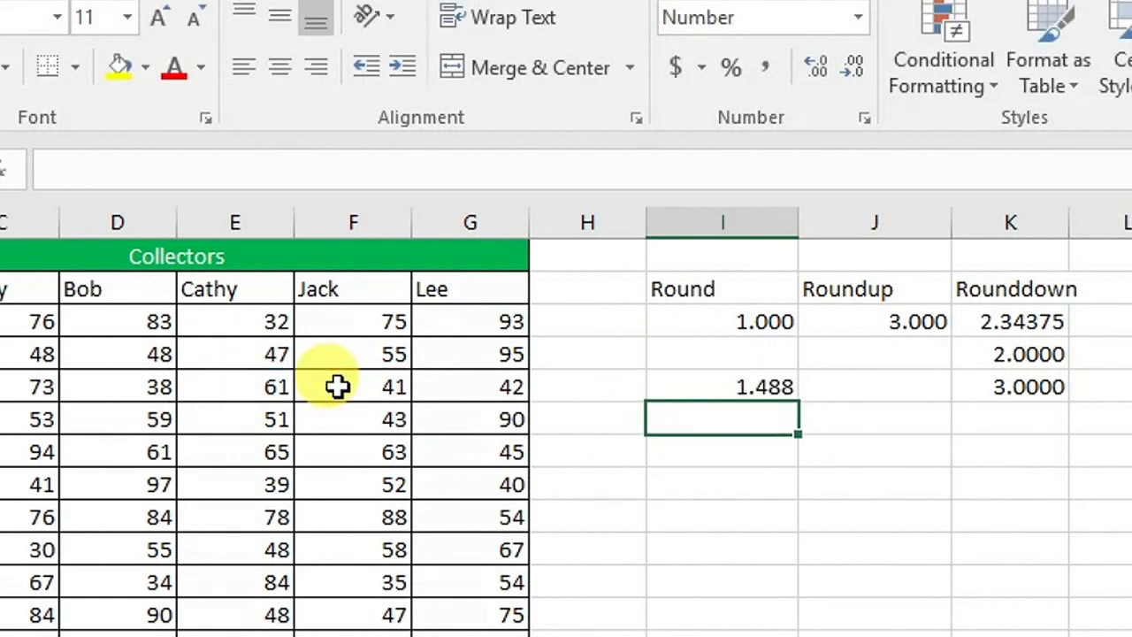
# Wrap the division in cell I5 in the ROUND function with 0 digits, giving =ROUND(E5/F5,0).
pyautogui.click(687, 387)
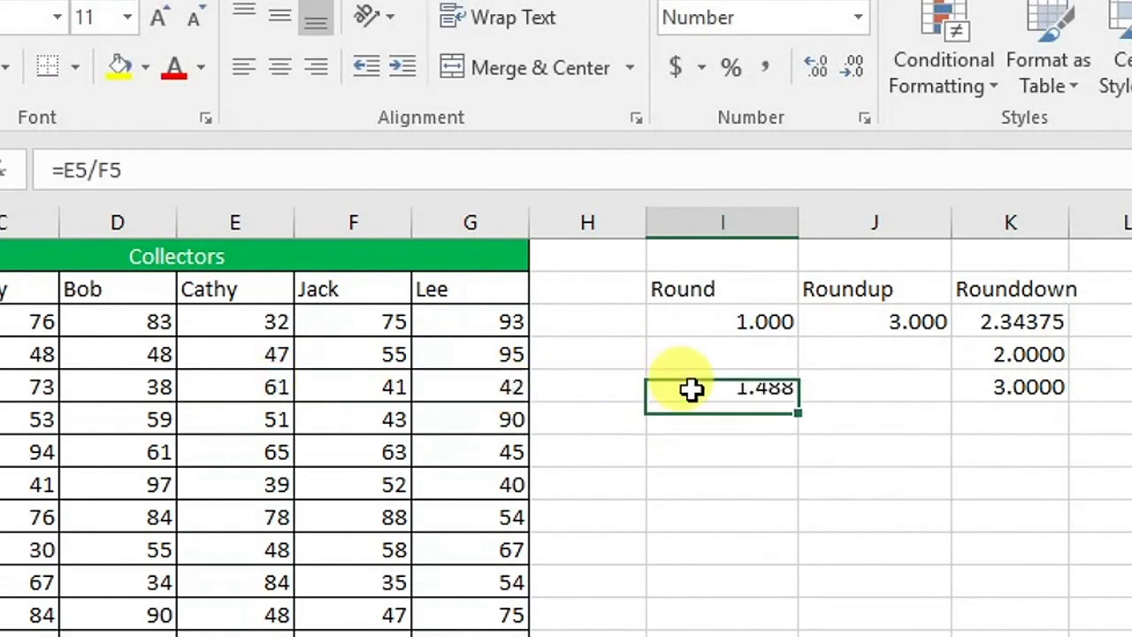
pyautogui.click(85, 173)
pyautogui.write('round')
pyautogui.press('Tab')
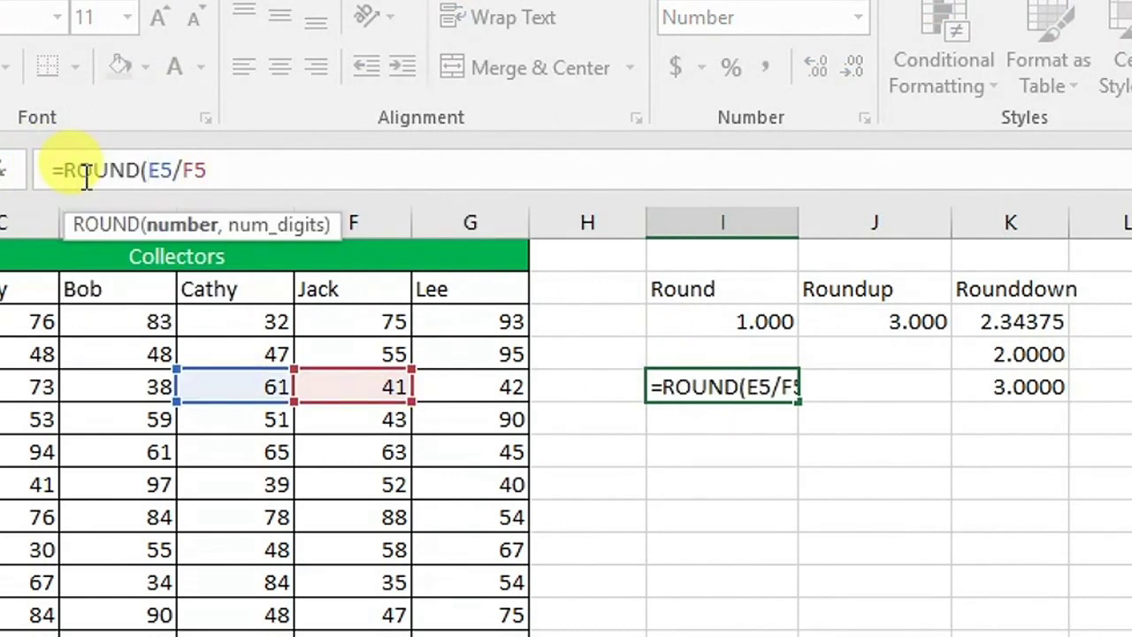
pyautogui.click(436, 168)
pyautogui.write(',0)')
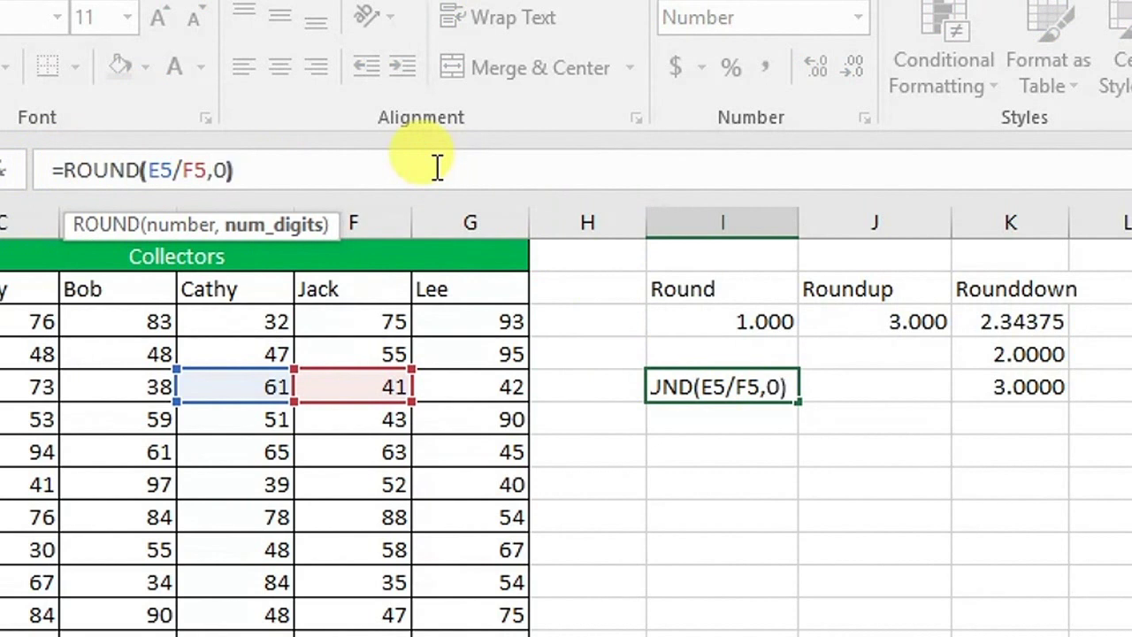
pyautogui.press('Return')
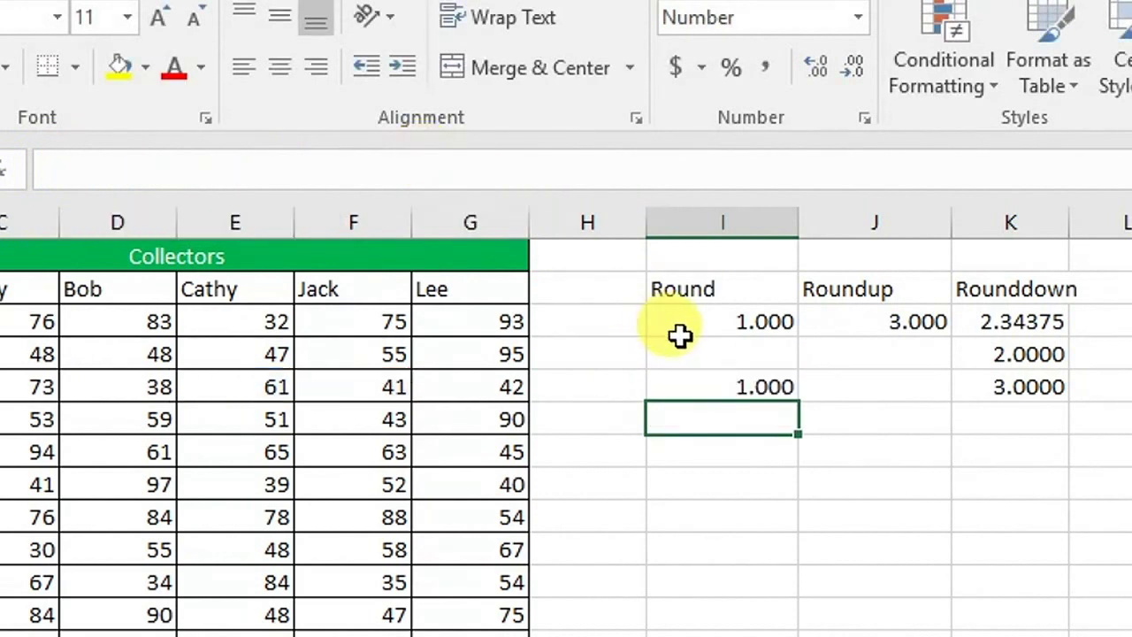
pyautogui.click(734, 387)
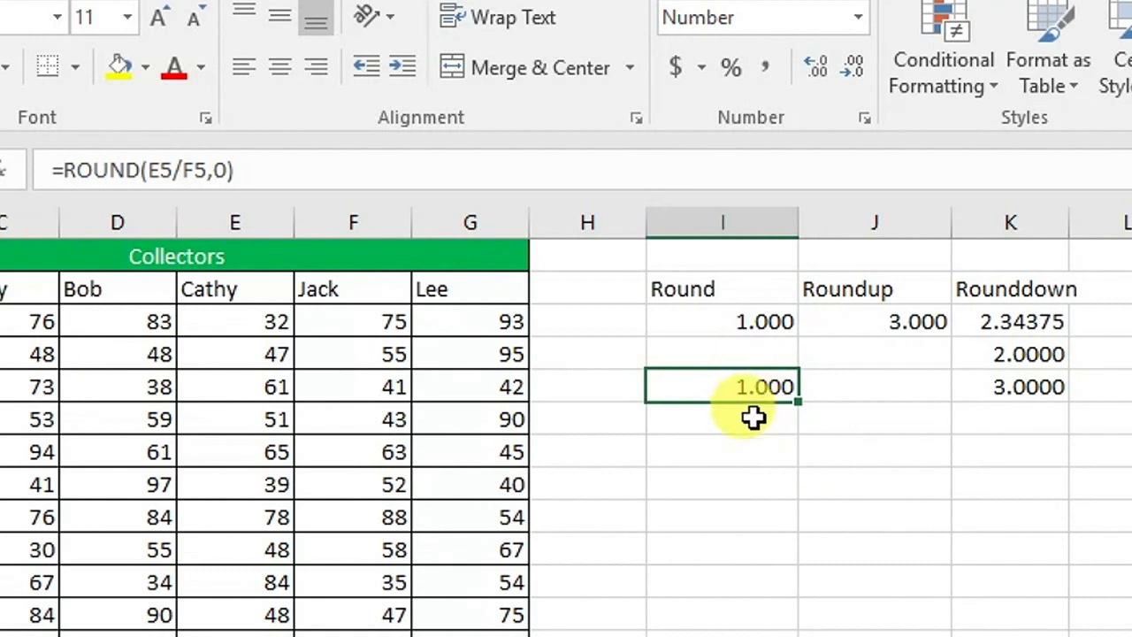
pyautogui.click(753, 409)
pyautogui.click(759, 394)
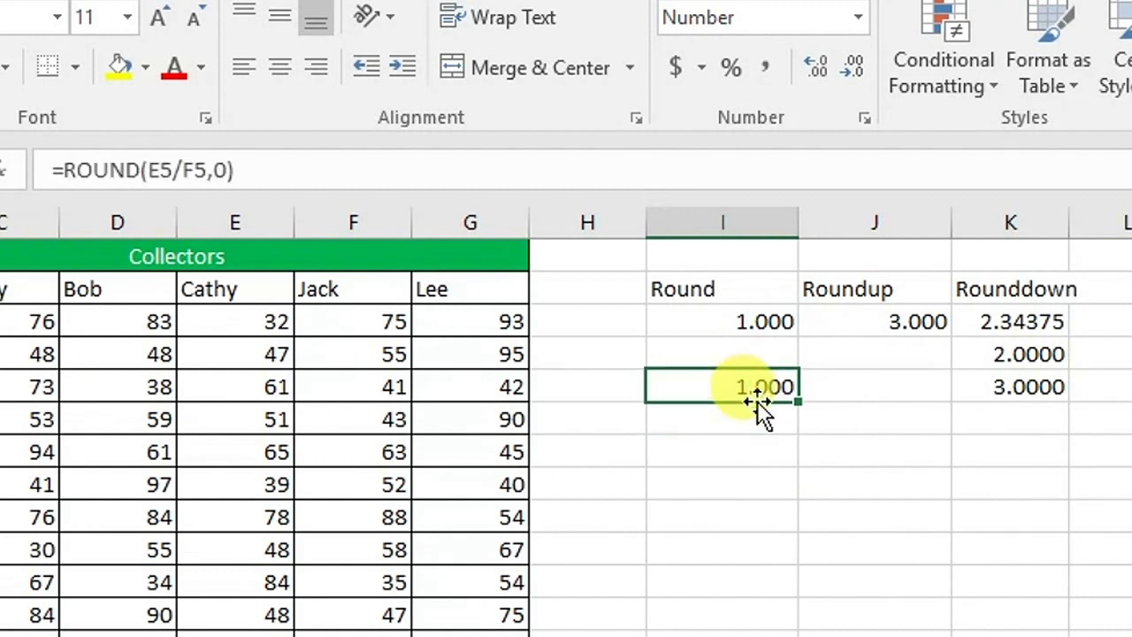
# Enter the formula =D7/E7 in cell I7 of the Round column.
pyautogui.click(754, 440)
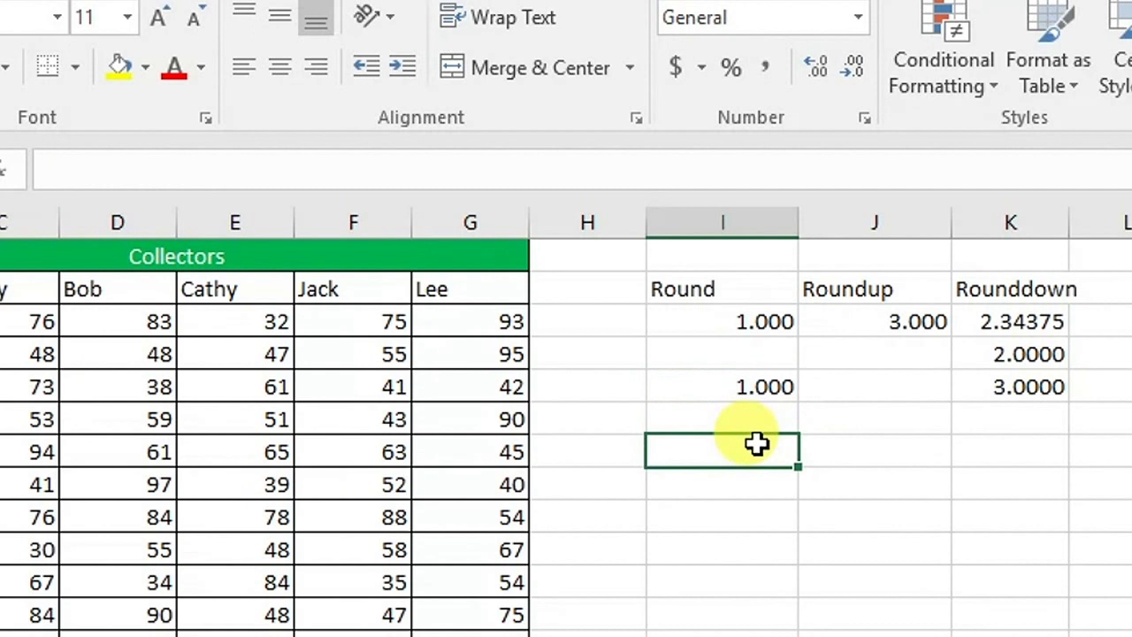
pyautogui.write('=')
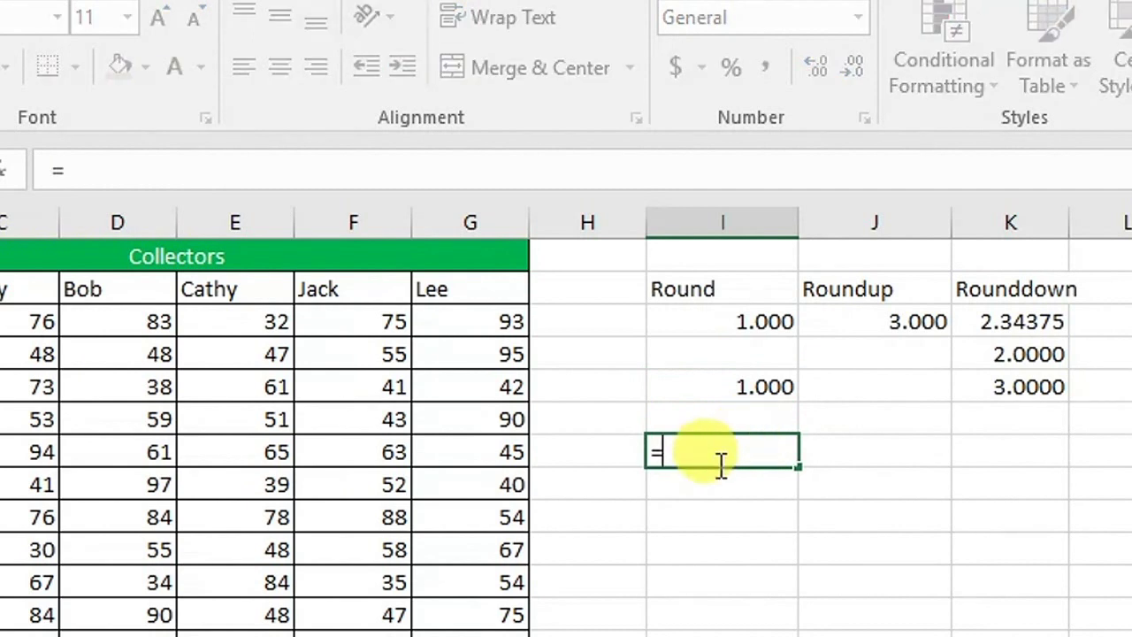
pyautogui.click(159, 453)
pyautogui.write('/')
pyautogui.click(227, 462)
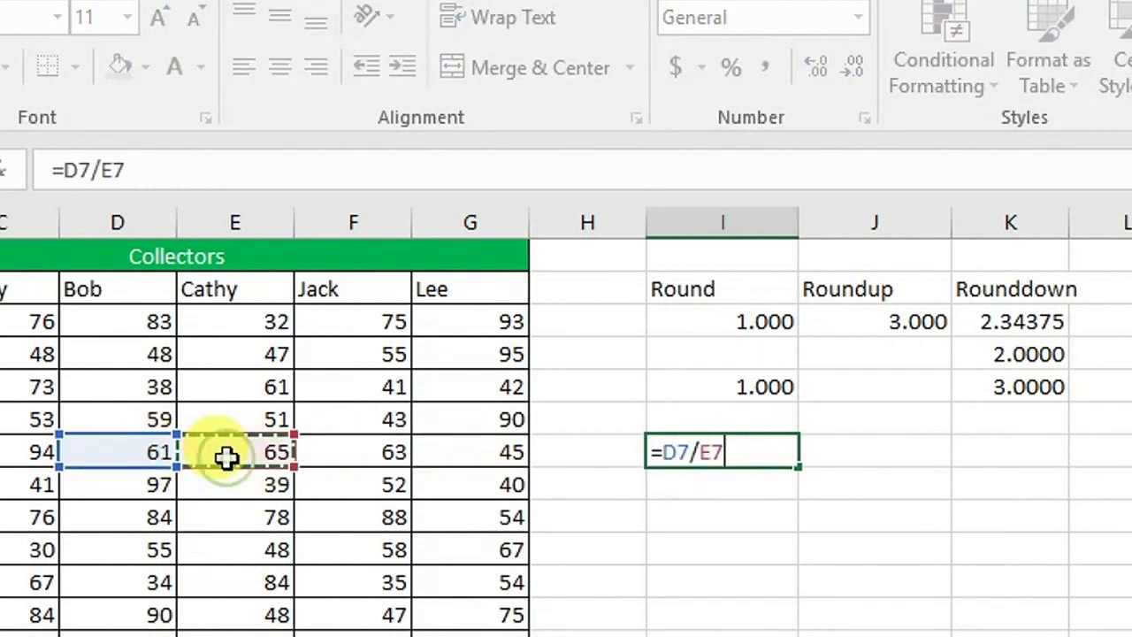
pyautogui.press('Return')
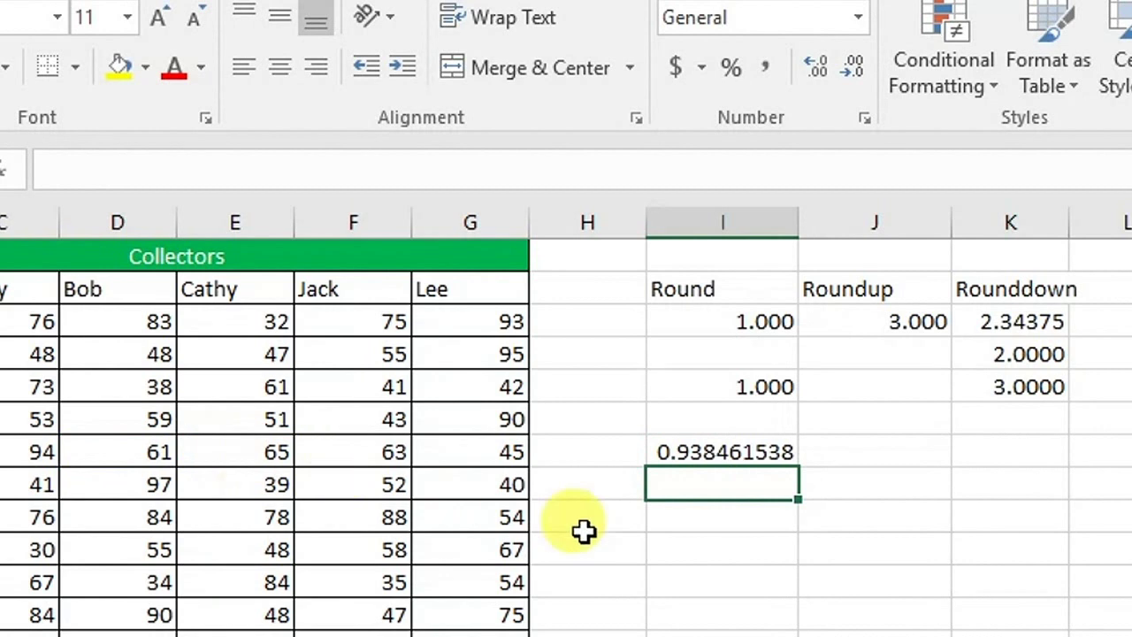
# Wrap the division in cell I7 in the ROUND function with 0 digits, giving =ROUND(D7/E7,0).
pyautogui.click(759, 452)
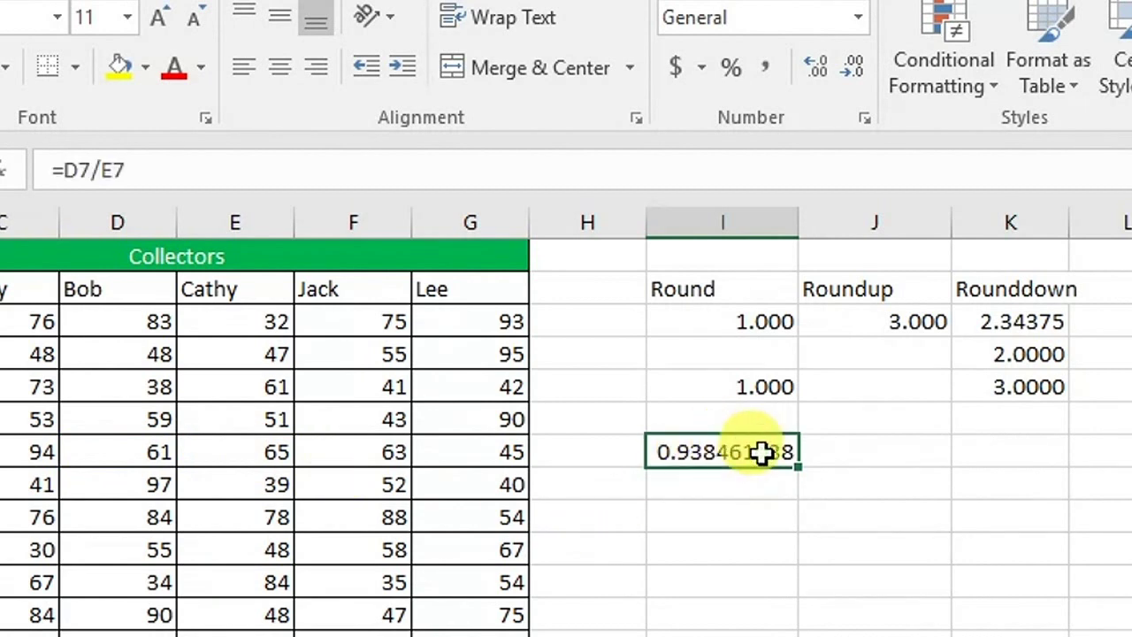
pyautogui.click(69, 172)
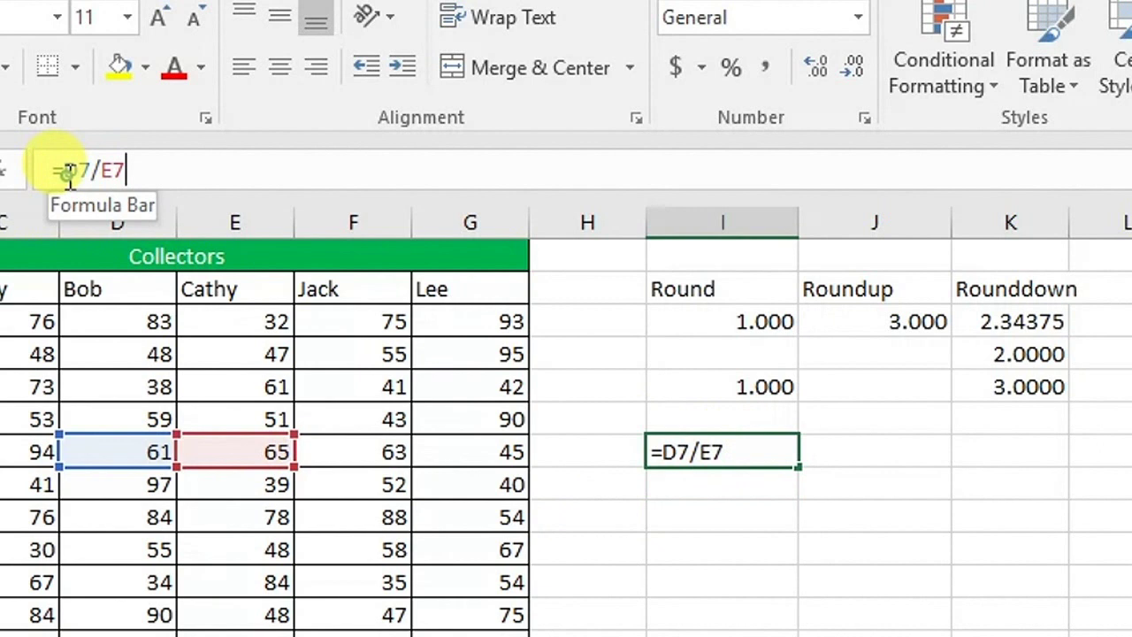
pyautogui.write('roun')
pyautogui.press('Tab')
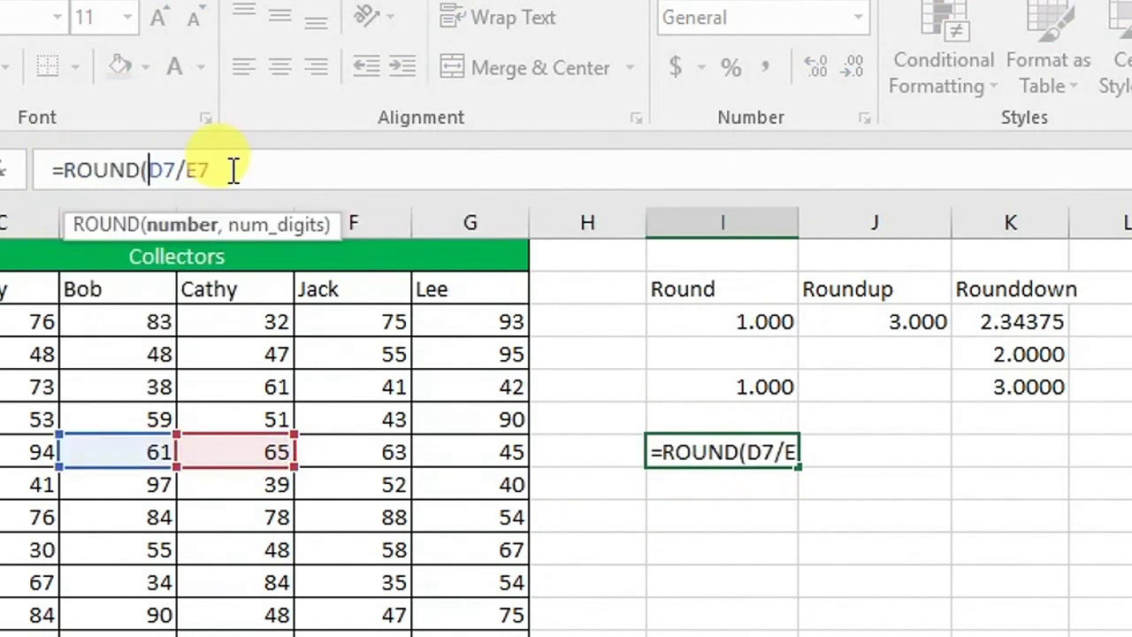
pyautogui.write(',0)')
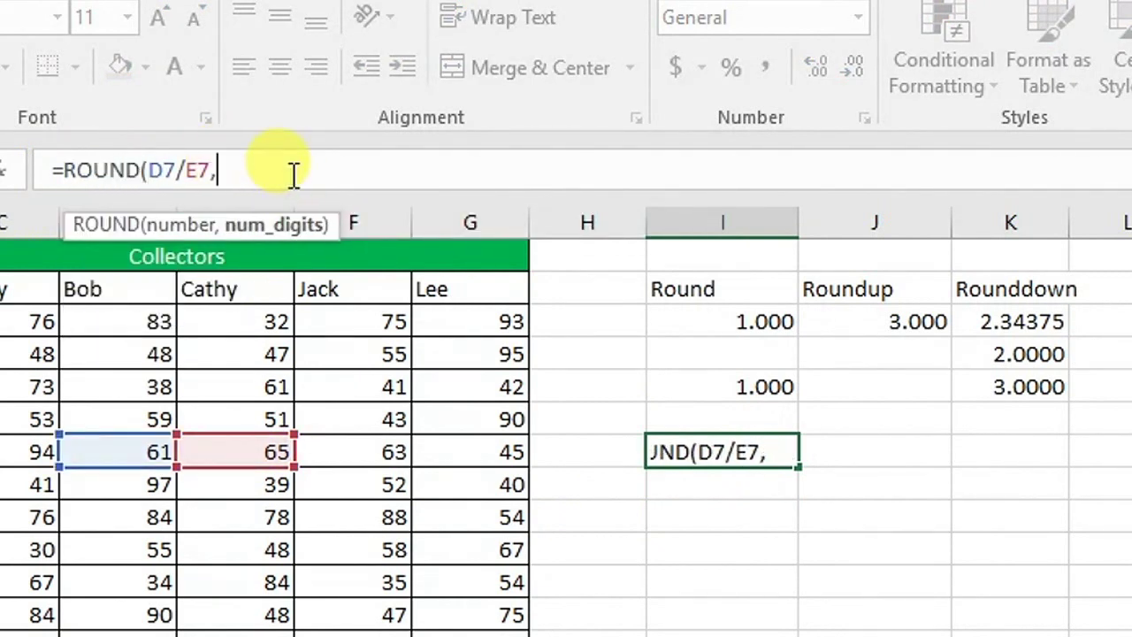
pyautogui.press('Return')
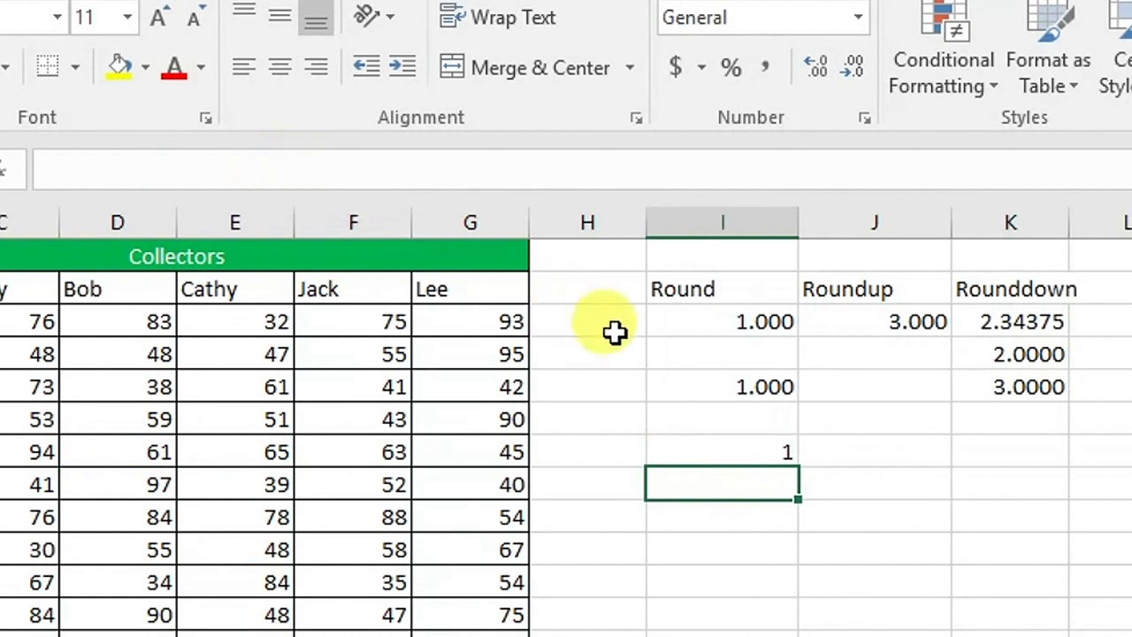
pyautogui.click(757, 447)
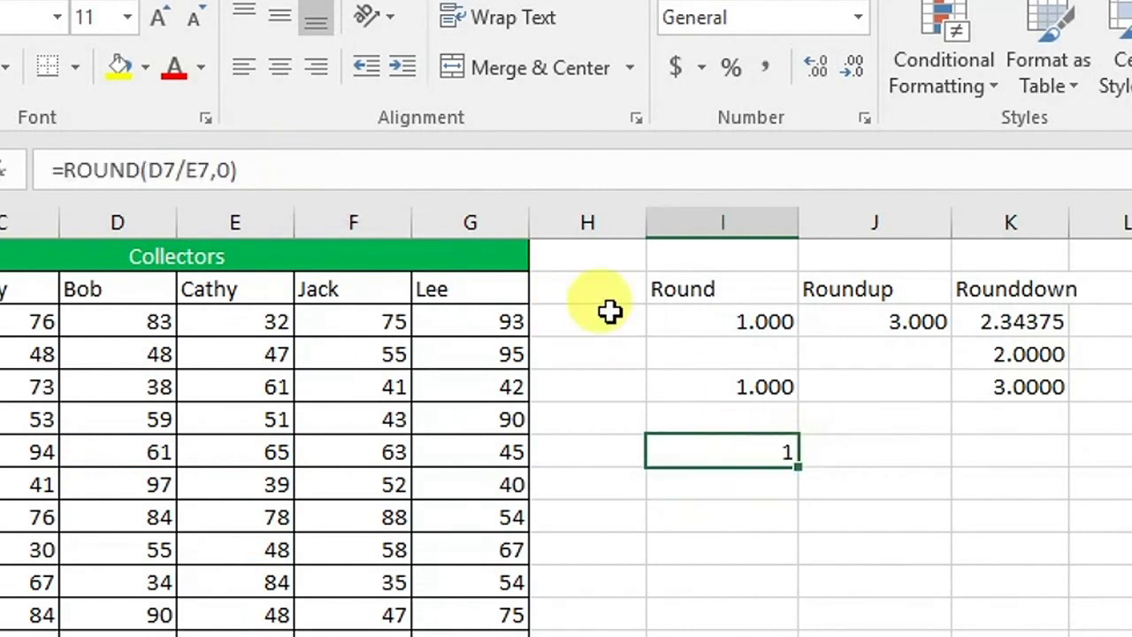